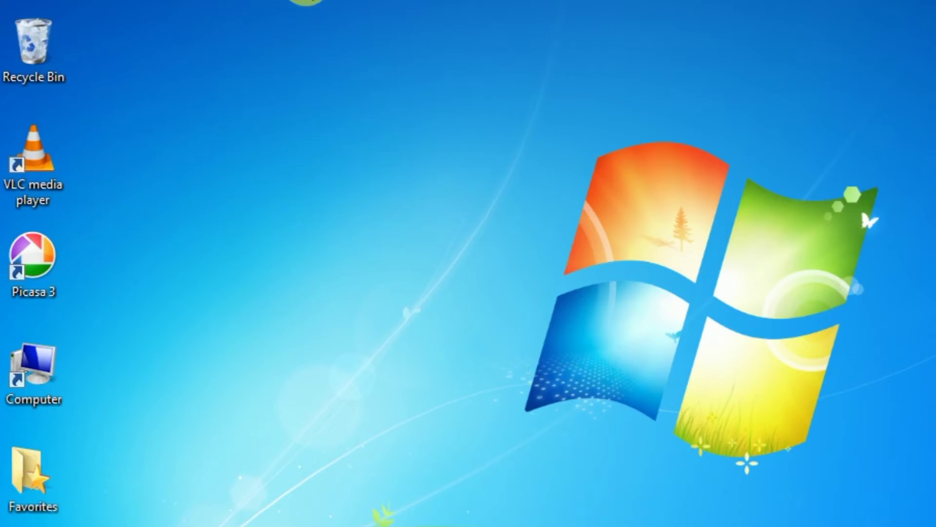
Step: Zoom in and pan until the child's eyes, nose and lips fill the window
left_click(376, 146)
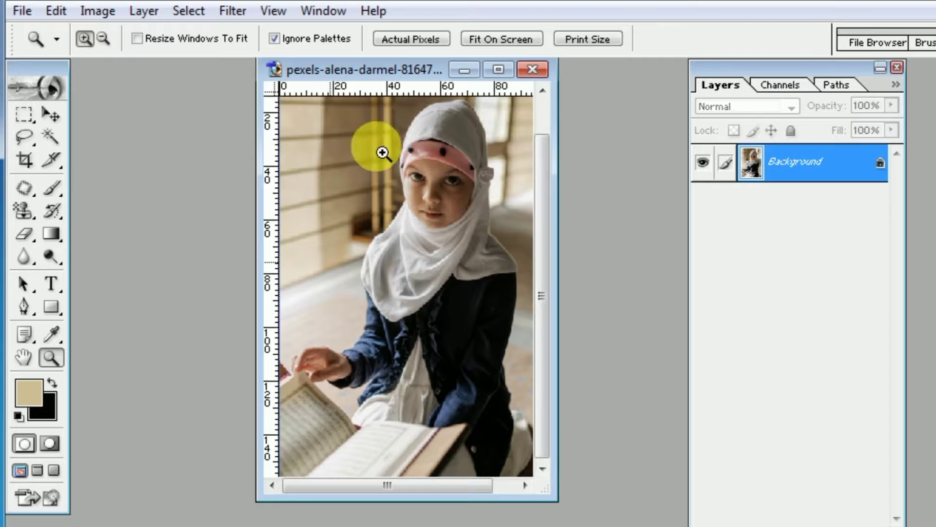
left_click(487, 361)
left_click(485, 279)
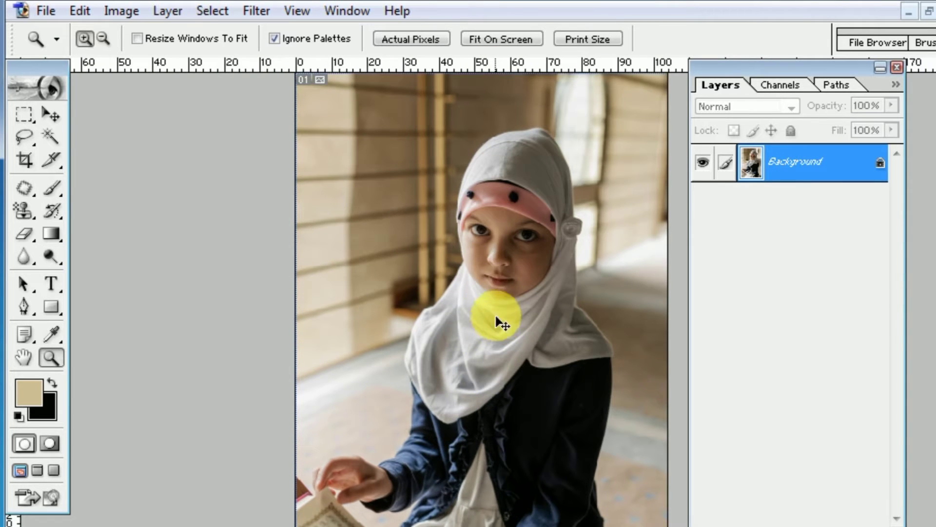
left_click(533, 328)
left_click(482, 354)
left_click_drag(482, 354, 387, 409)
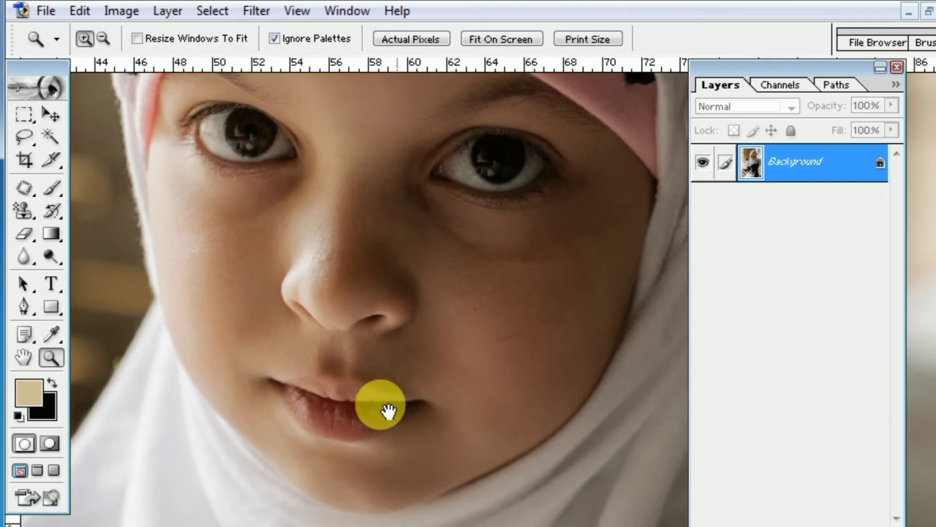
Step: Add a vivid magenta Solid Color fill layer set to Multiply blending
left_click(38, 389)
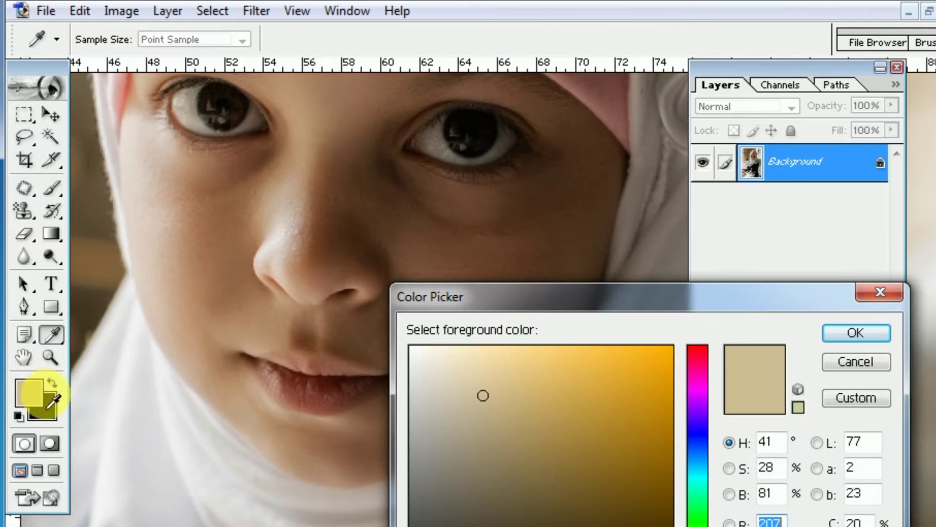
left_click(874, 294)
left_click(827, 517)
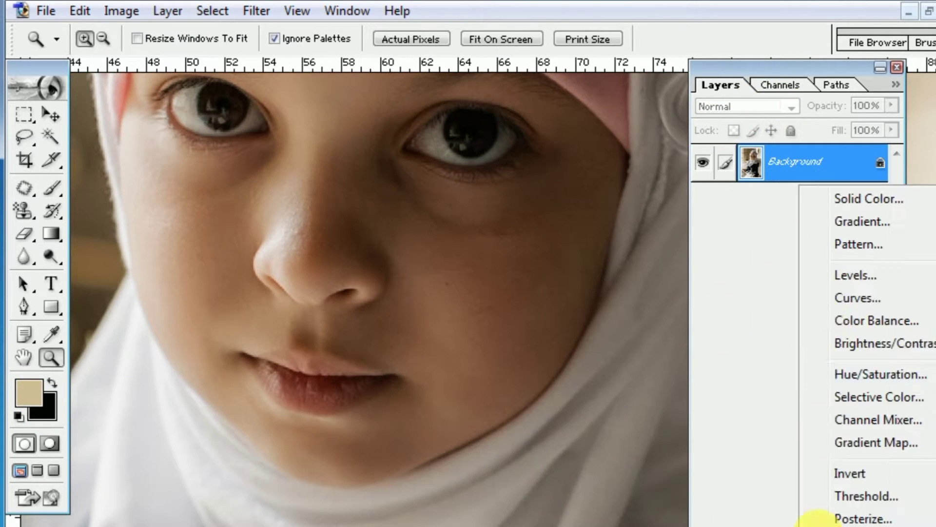
left_click(867, 198)
left_click(697, 380)
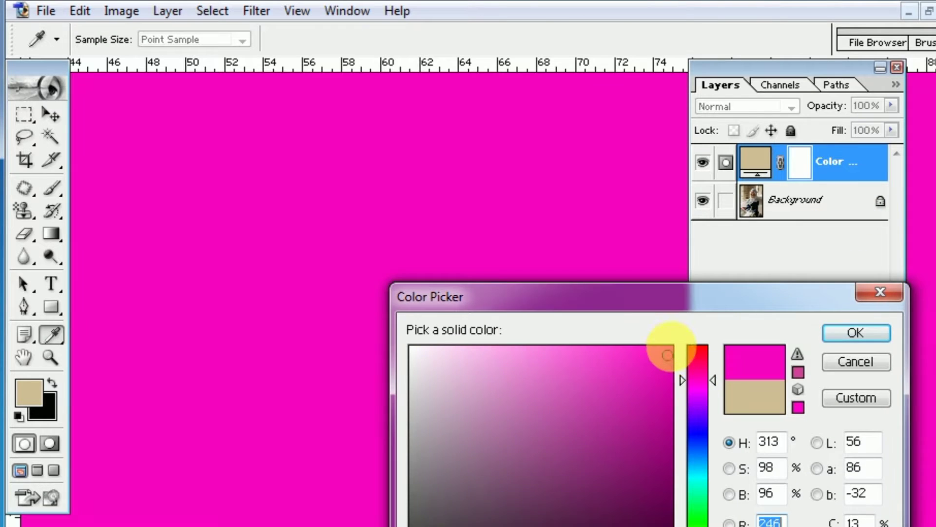
left_click(856, 332)
left_click(779, 107)
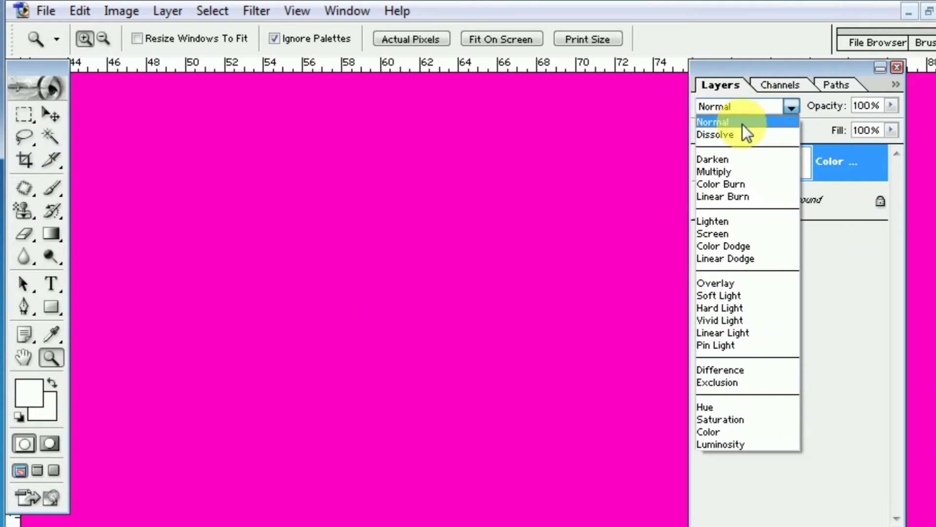
left_click(743, 173)
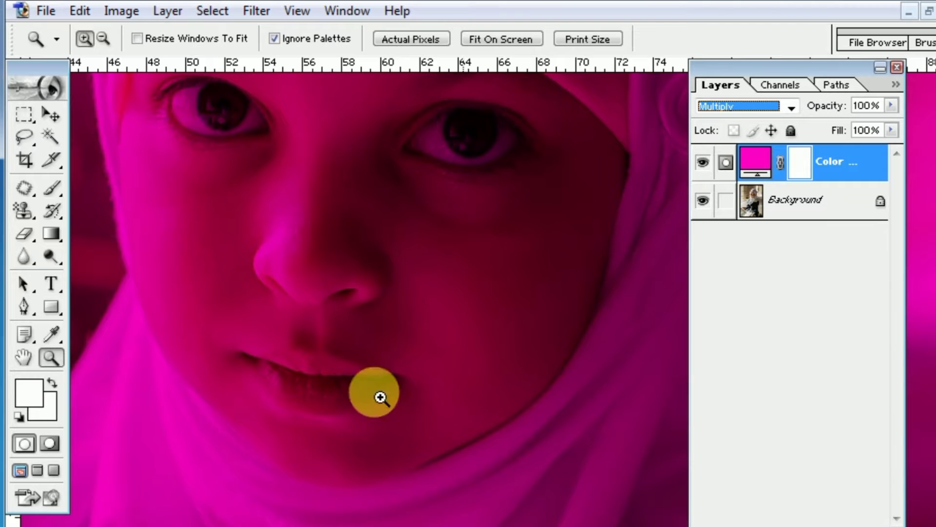
Step: Set the background colour to black and fill the fill layer's mask with it
left_click(49, 413)
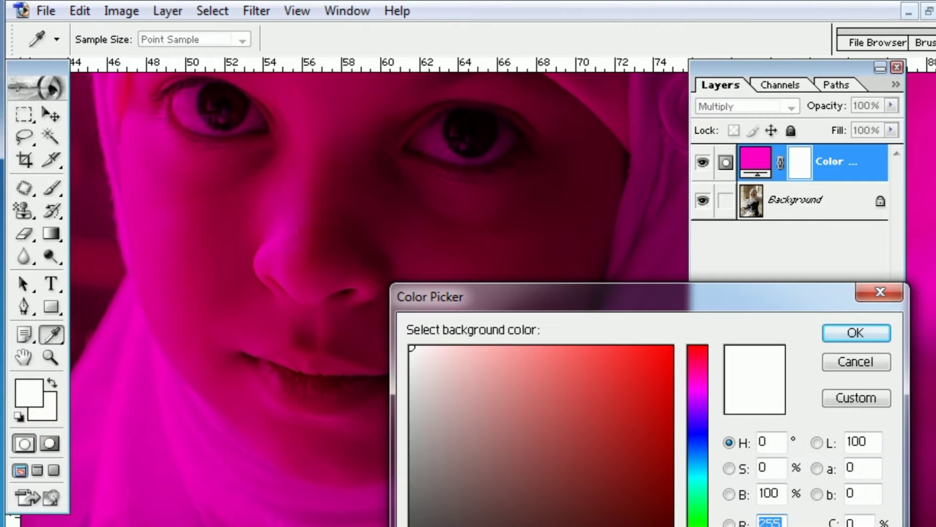
left_click(414, 524)
left_click(843, 329)
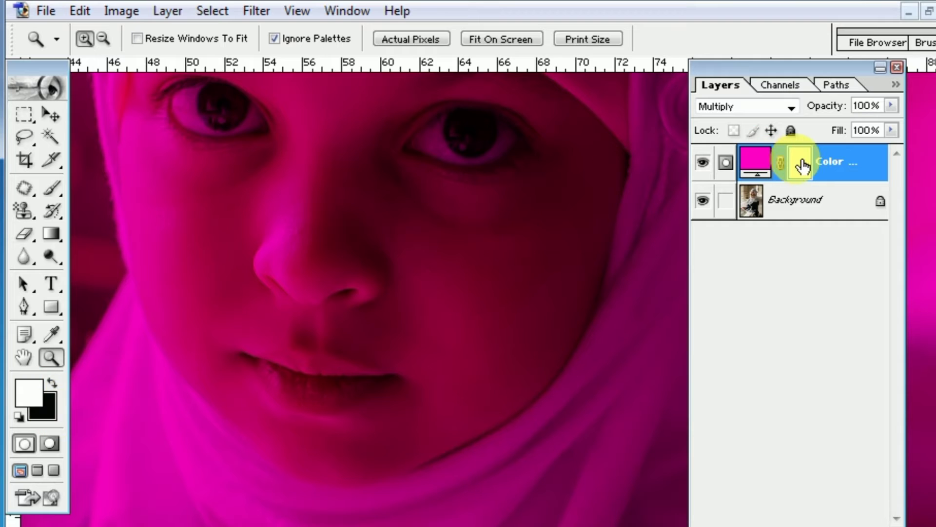
left_click(804, 169)
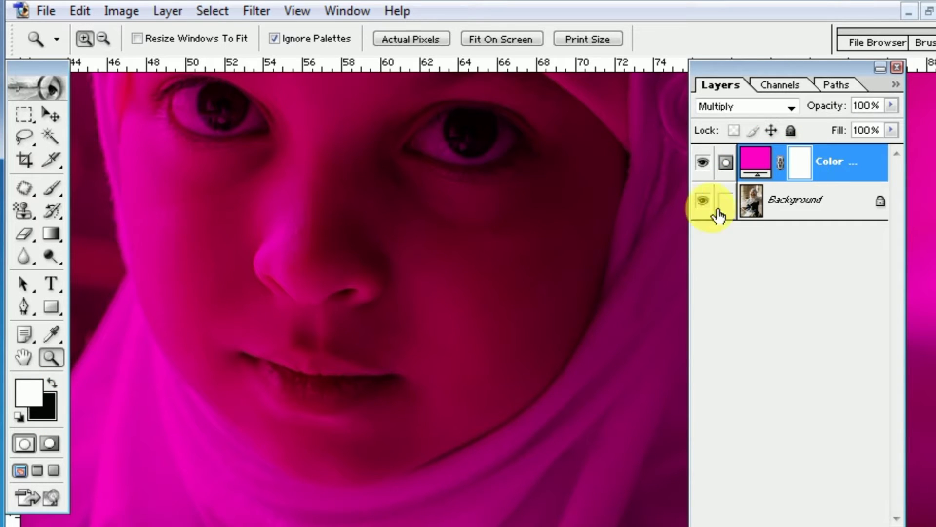
key("ctrl+BackSpace")
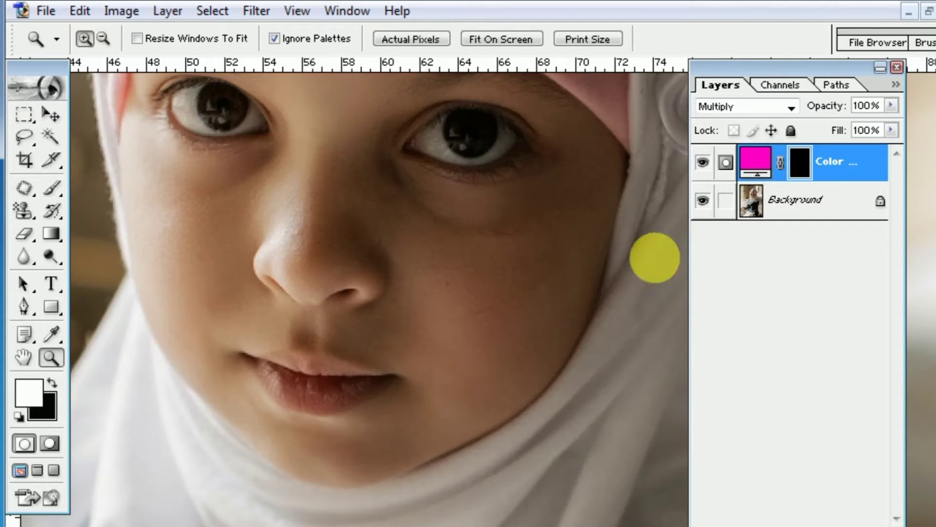
Step: Select the Brush tool and set its diameter to 21 px
left_click(51, 188)
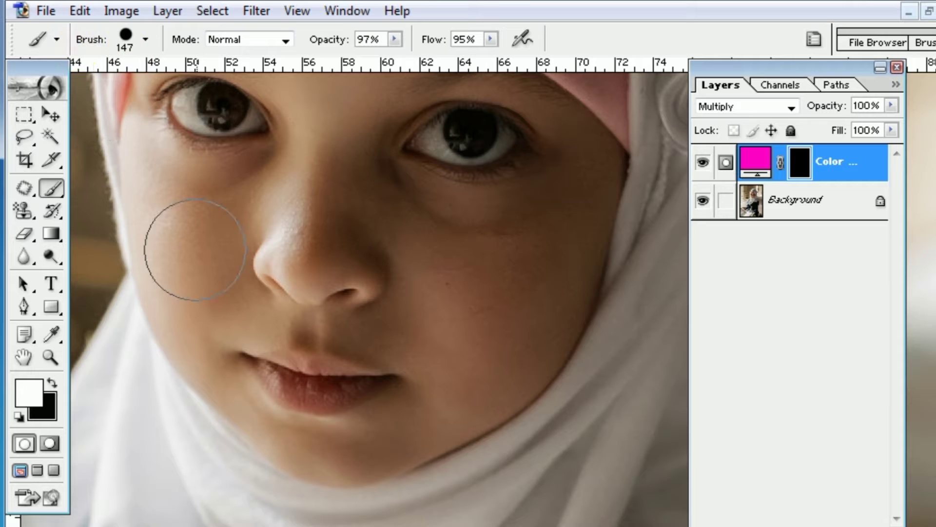
right_click(279, 321)
left_click(317, 358)
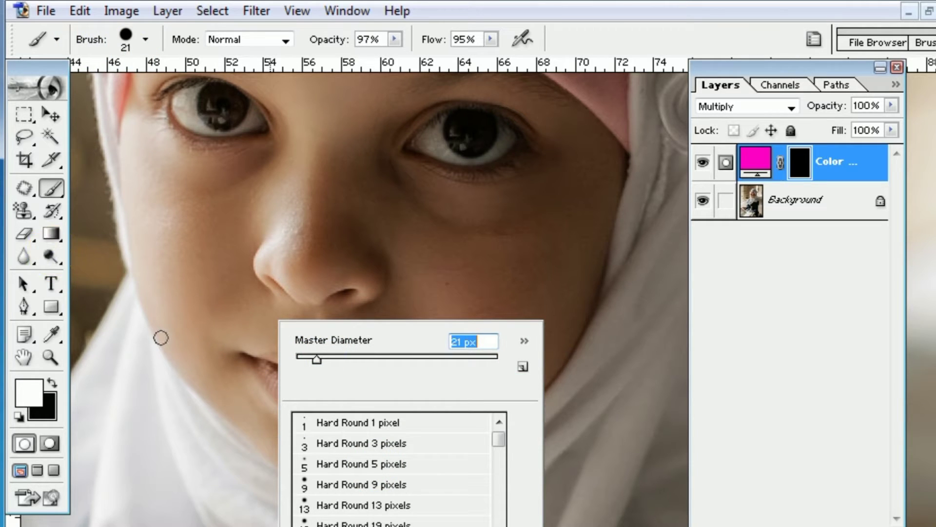
key("BackSpace")
key("Return")
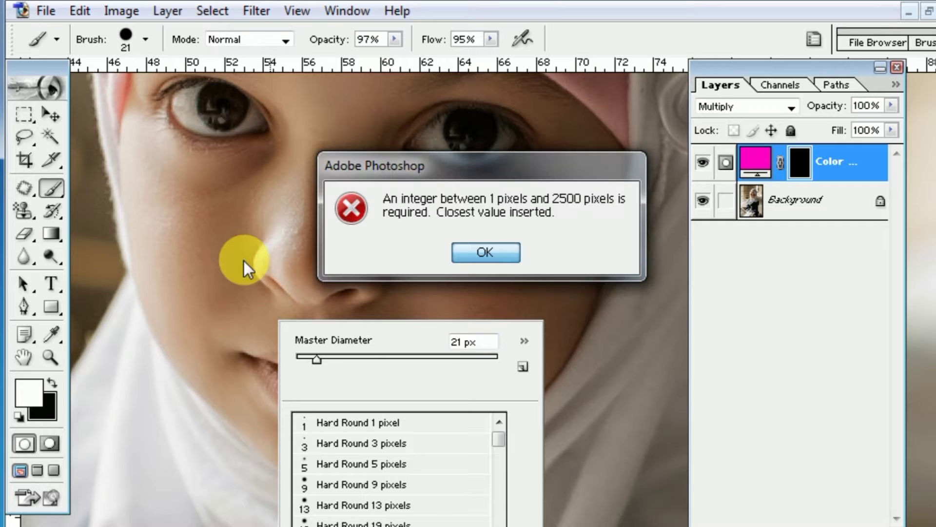
key("Return")
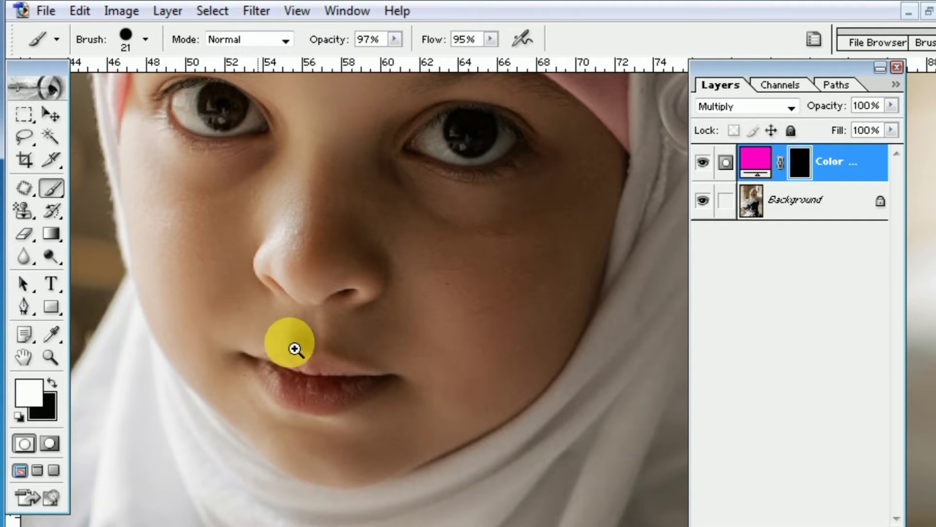
Step: Zoom in on the lips and set brush opacity to 100% and flow to 25%
left_click(295, 349)
left_click(502, 376)
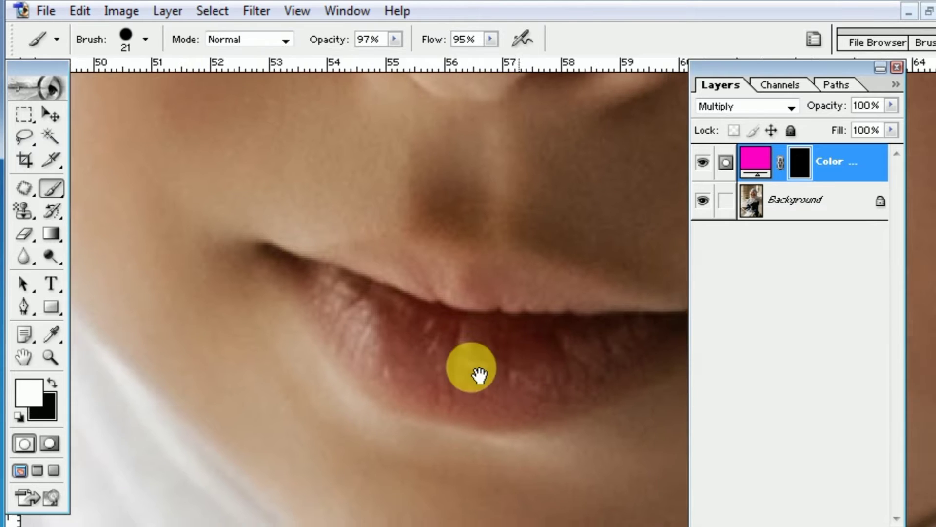
left_click_drag(480, 375, 411, 372)
left_click(394, 39)
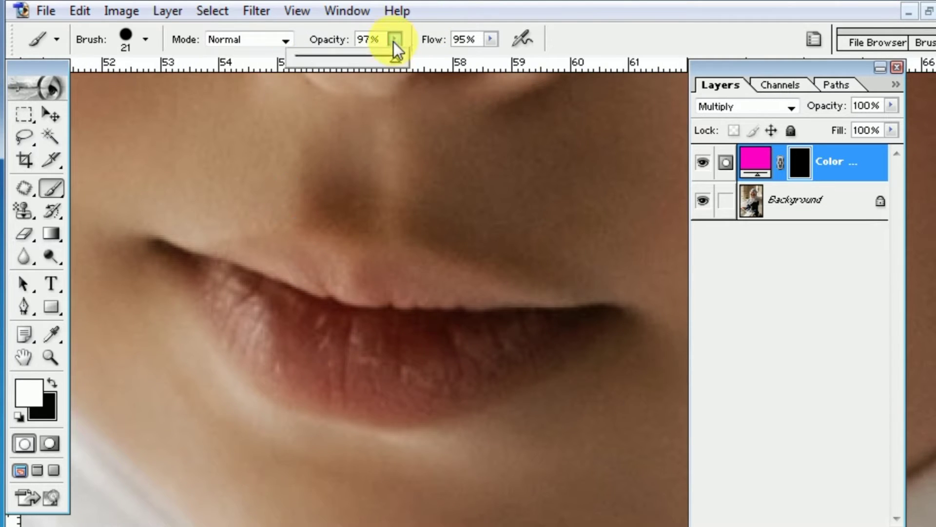
mouse_move(397, 57)
left_mouse_down()
mouse_move(424, 54)
mouse_move(419, 61)
left_mouse_up()
left_click(490, 39)
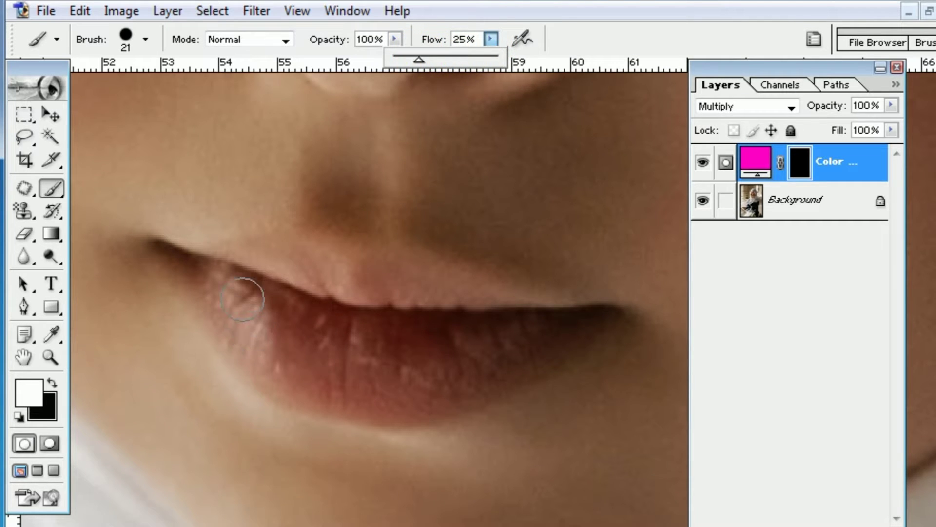
Step: Paint white on the mask over the lower and upper lips, using a 12 px brush
mouse_move(242, 299)
left_mouse_down()
mouse_move(355, 338)
mouse_move(313, 350)
mouse_move(360, 386)
mouse_move(196, 270)
left_mouse_up()
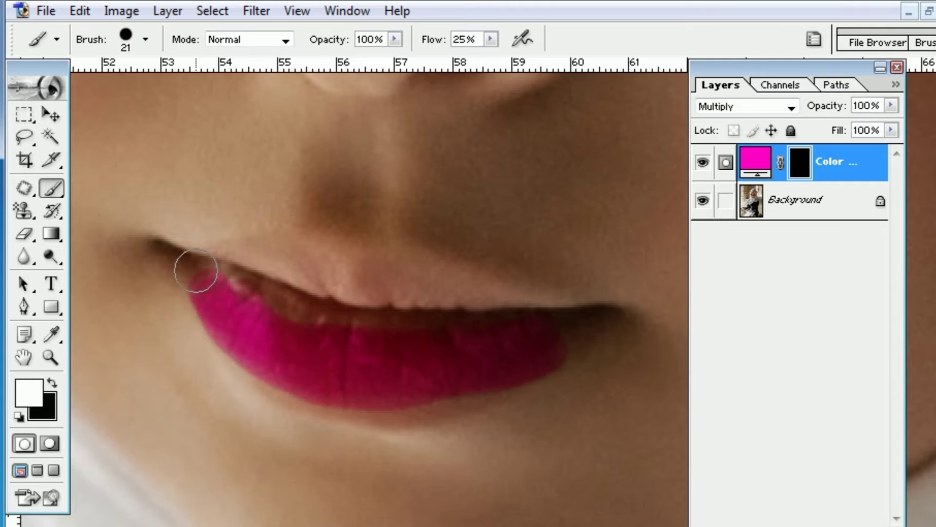
right_click(317, 349)
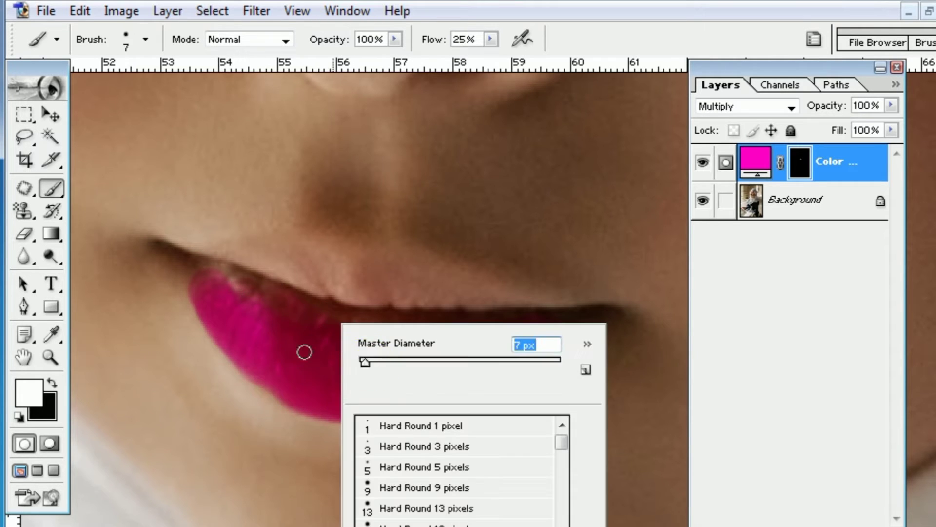
type("12")
key("Return")
left_click_drag(560, 328, 581, 338)
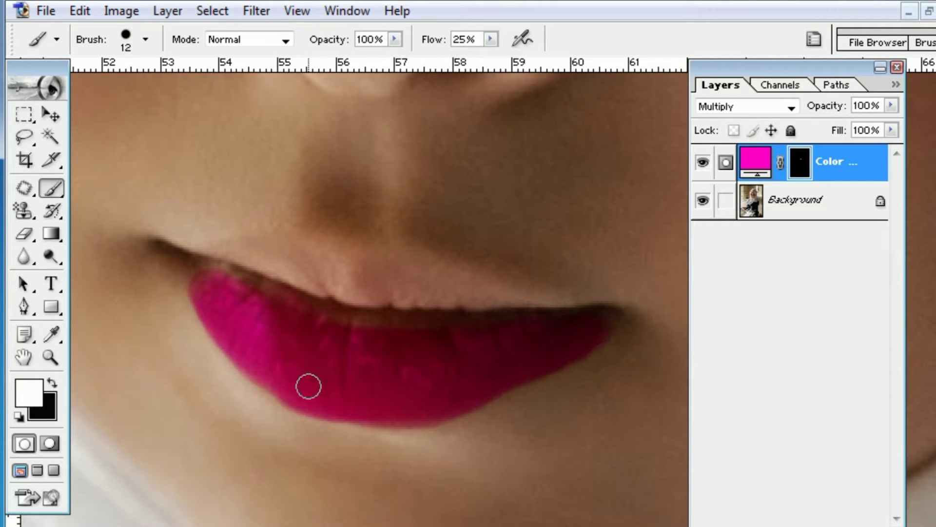
mouse_move(186, 268)
left_mouse_down()
mouse_move(249, 286)
mouse_move(531, 318)
mouse_move(242, 271)
mouse_move(533, 317)
mouse_move(600, 318)
mouse_move(167, 242)
mouse_move(212, 293)
mouse_move(262, 376)
left_mouse_up()
Step: Paint black with a 41 px brush to clean magenta spill along the lip edges
left_click(51, 382)
right_click(264, 181)
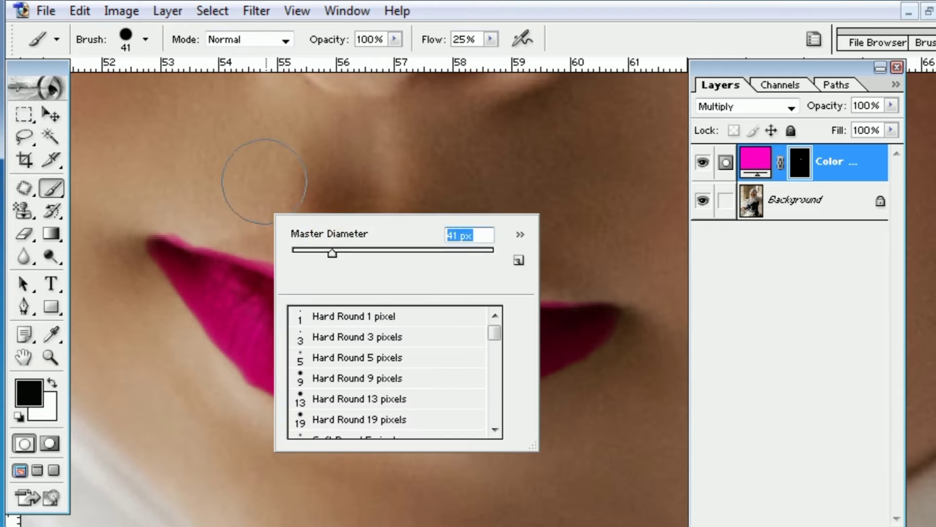
key("Return")
mouse_move(299, 209)
left_mouse_down()
mouse_move(309, 223)
mouse_move(397, 250)
mouse_move(521, 258)
mouse_move(355, 250)
mouse_move(226, 205)
left_mouse_up()
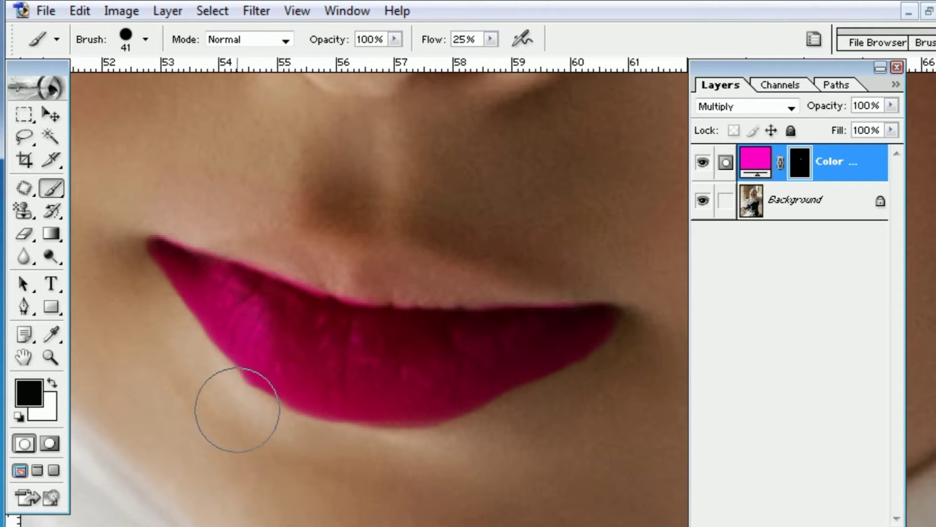
mouse_move(237, 409)
left_mouse_down()
mouse_move(324, 376)
mouse_move(461, 460)
left_mouse_up()
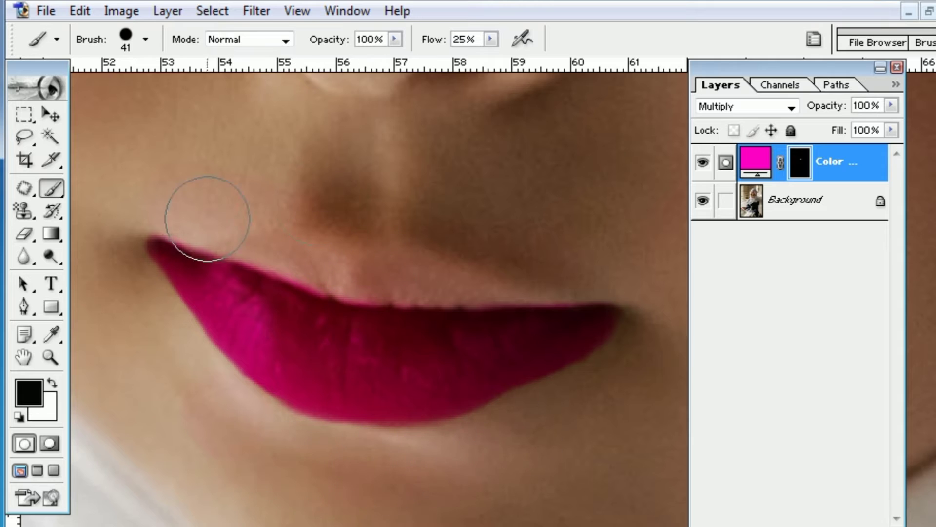
mouse_move(178, 198)
left_mouse_down()
mouse_move(247, 215)
mouse_move(359, 265)
mouse_move(566, 266)
left_mouse_up()
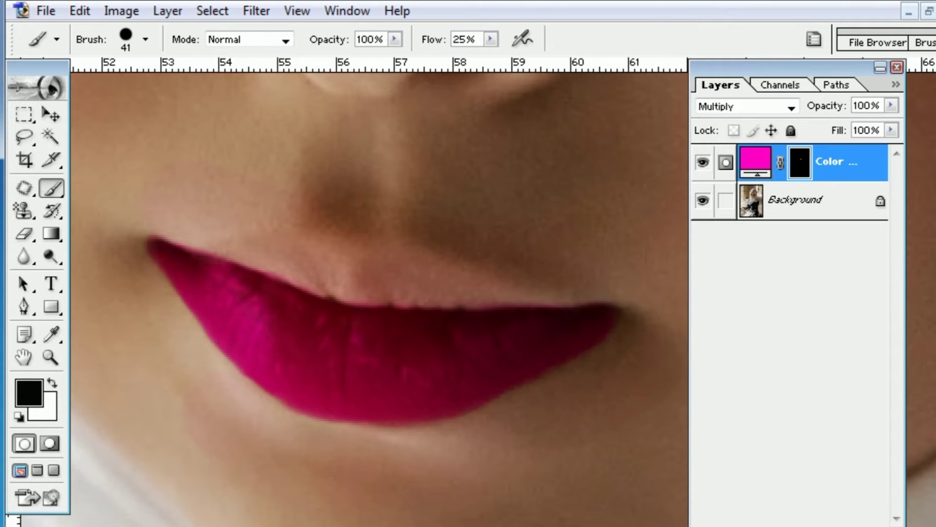
Step: Switch back to white and fill in the right lip corner with a 12 px brush
key("x")
right_click(610, 328)
type("12")
key("Return")
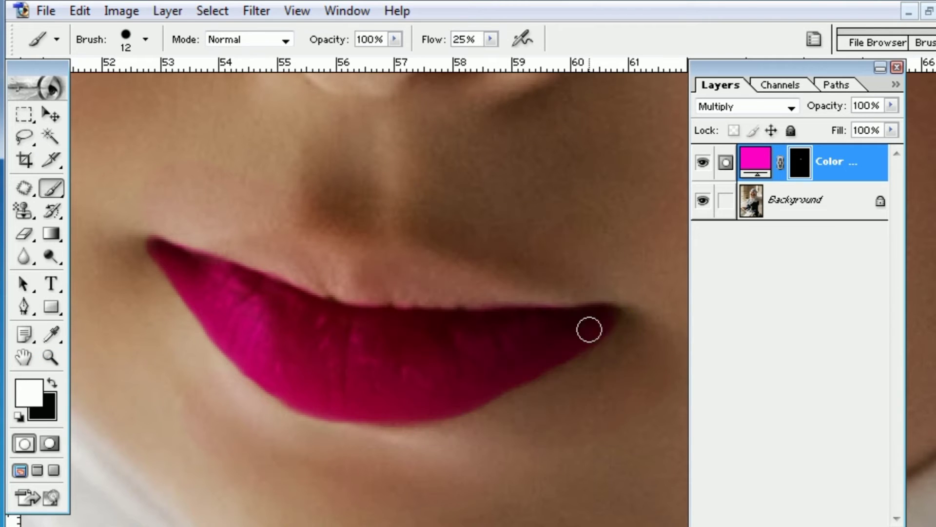
left_click_drag(609, 317, 531, 345)
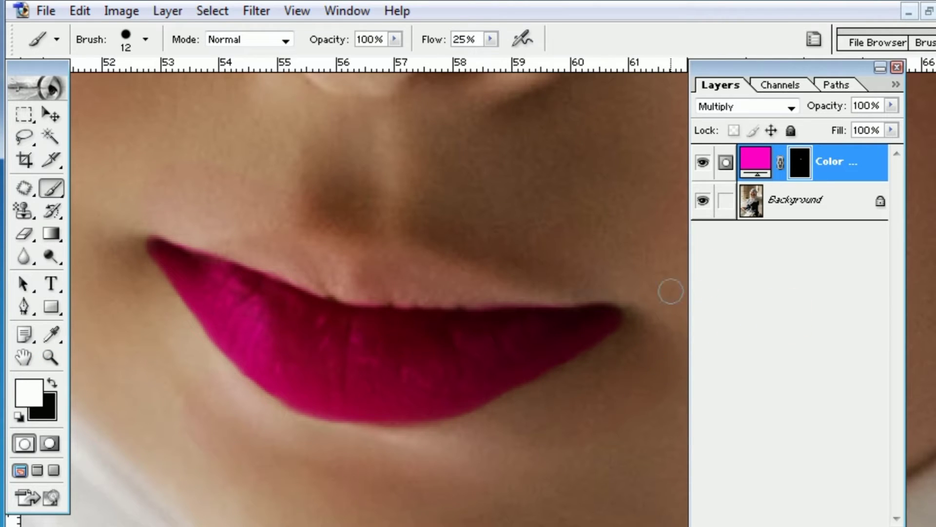
Step: Open the fill layer's Blending Options and arrange the dialog and view so the lips show
double_click(872, 171)
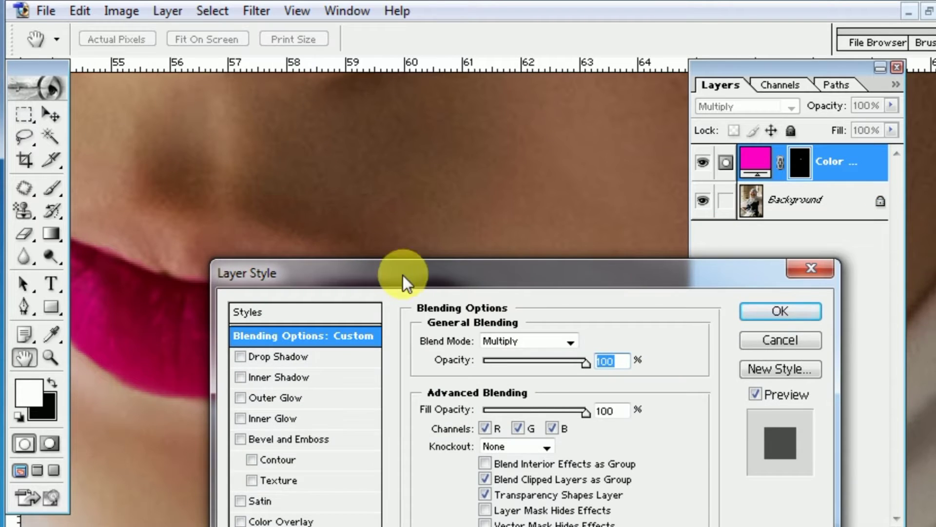
mouse_move(403, 274)
left_mouse_down()
mouse_move(639, 121)
mouse_move(654, 131)
left_mouse_up()
key("alt+space")
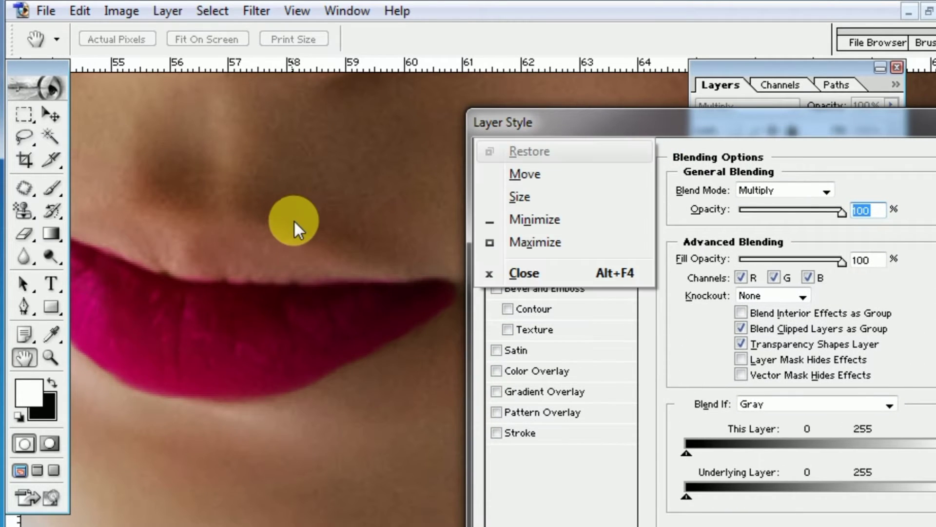
left_click(303, 208, "alt")
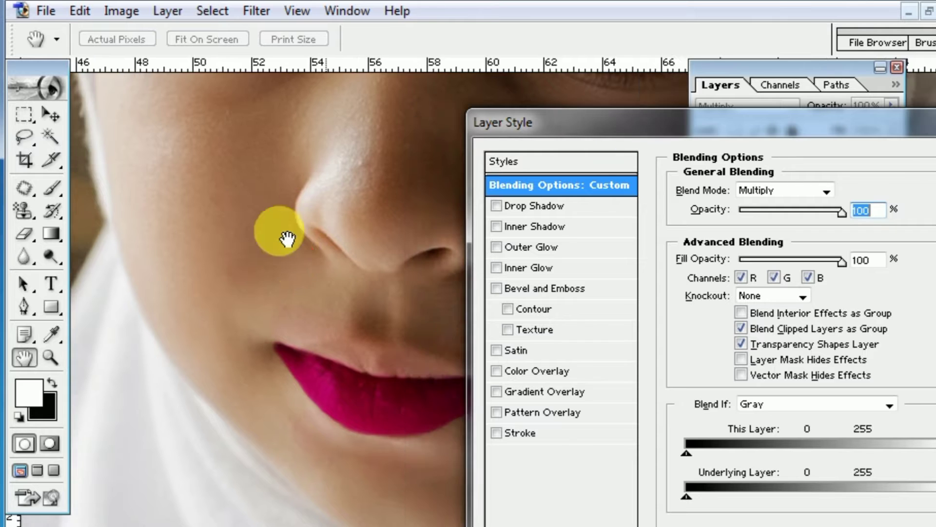
left_click_drag(287, 238, 288, 267)
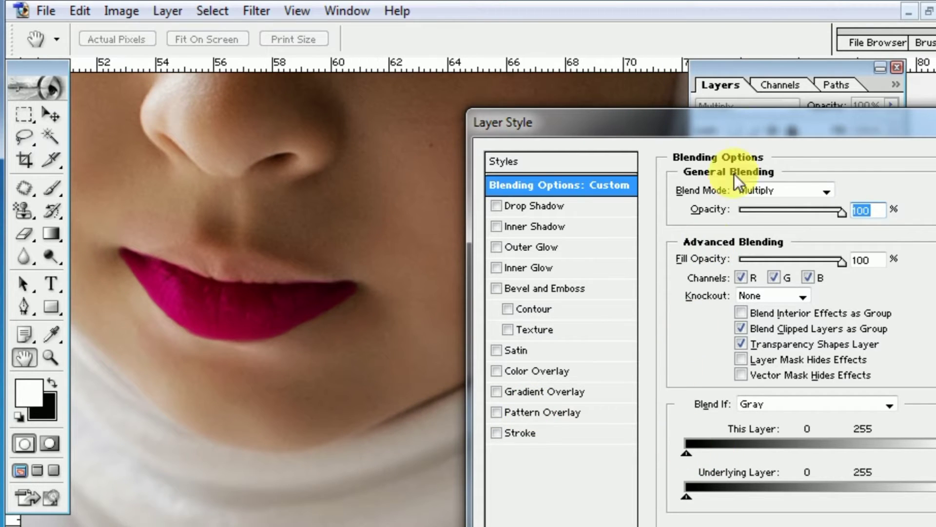
left_click_drag(754, 123, 649, 121)
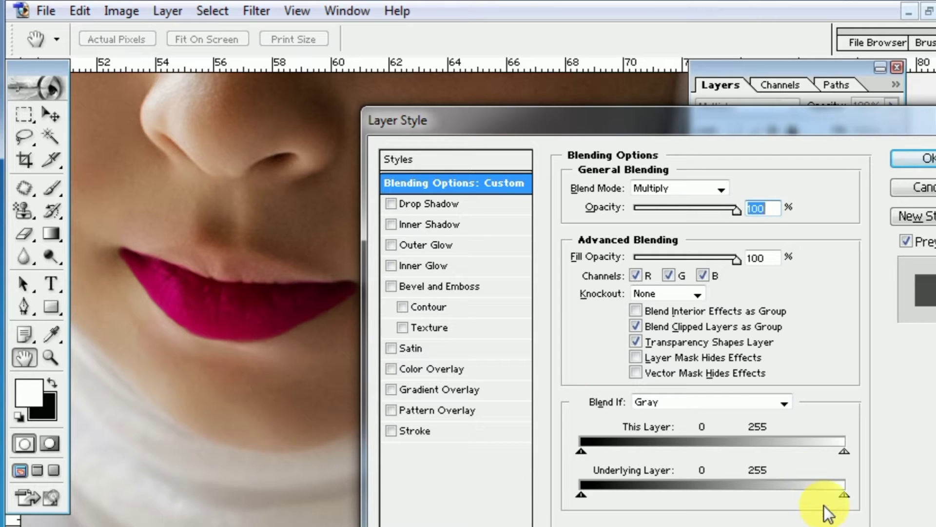
Step: Drag the Underlying Layer white and black points to remove magenta from the lips' lighter tones
left_click_drag(844, 496, 792, 498)
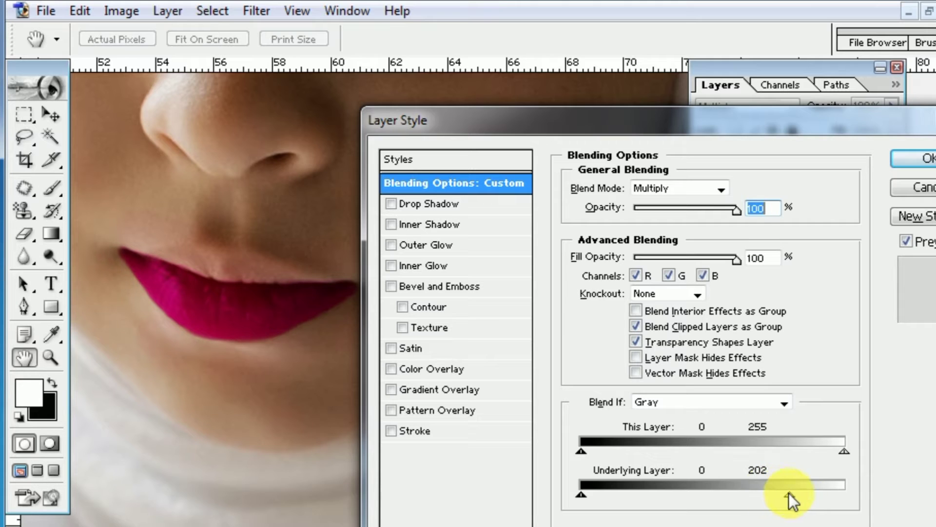
mouse_move(789, 493)
left_mouse_down()
mouse_move(704, 493)
mouse_move(757, 497)
left_mouse_up()
key("Return")
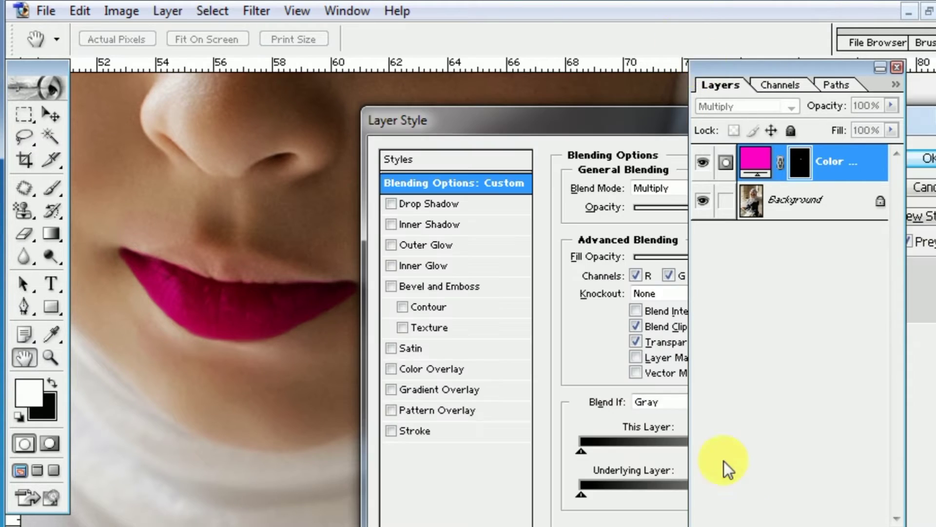
left_click(652, 502)
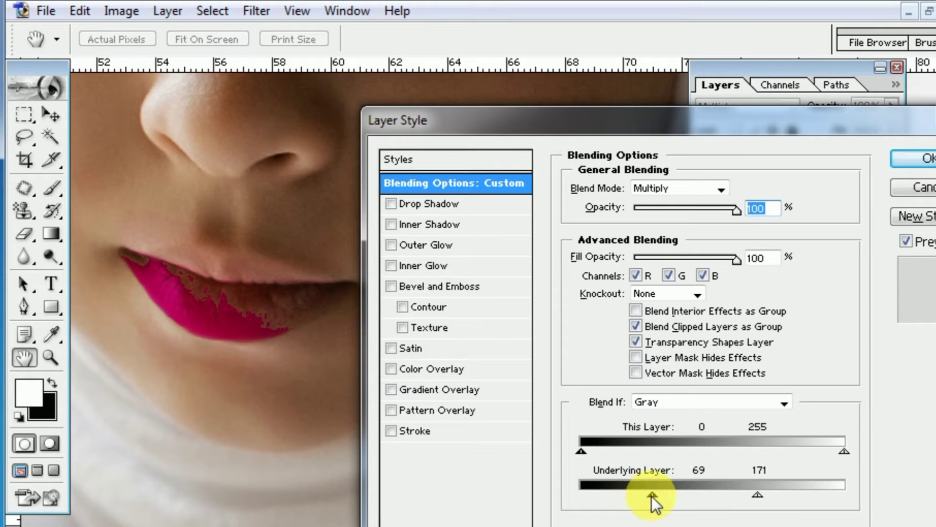
left_click_drag(648, 496, 585, 492)
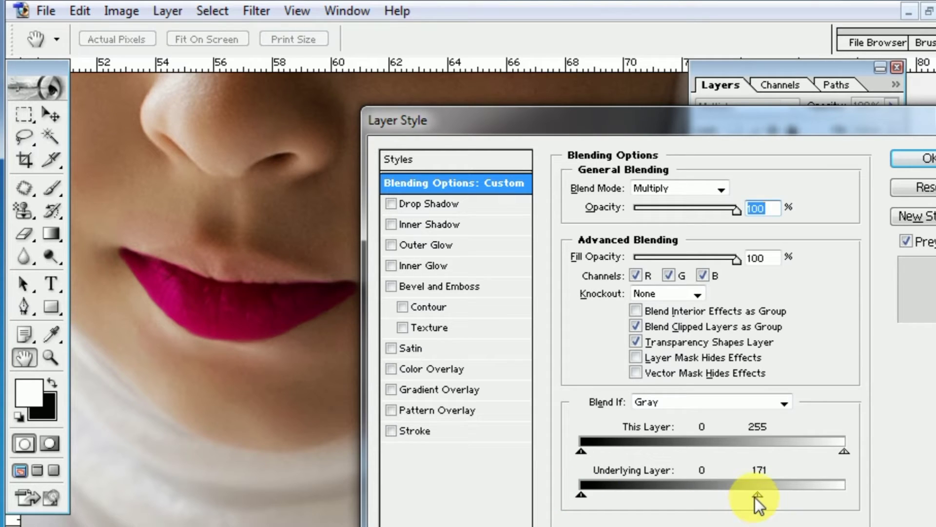
Step: Alt-split the Underlying Layer sliders and fine-tune the range to 16/218
left_click_drag(757, 495, 633, 493)
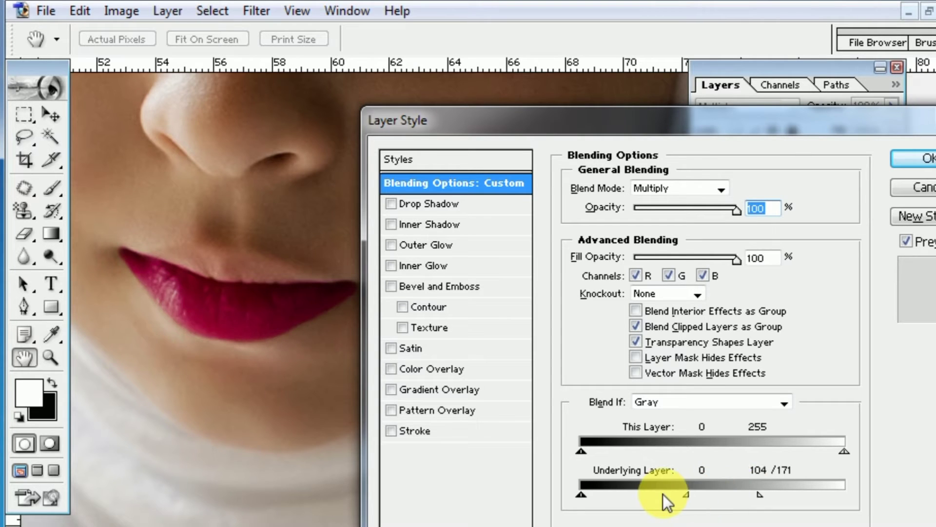
key("Return")
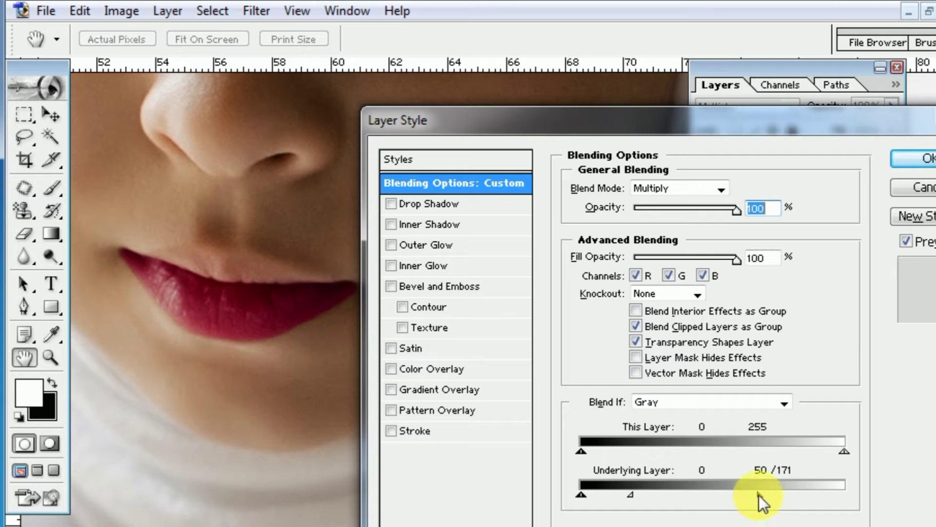
left_click_drag(758, 496, 759, 496)
left_click_drag(819, 493, 832, 497)
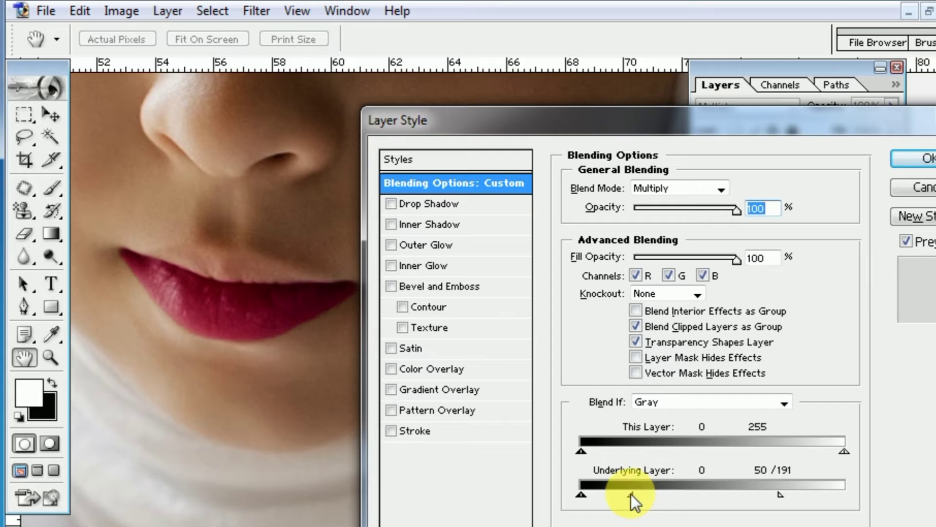
left_click_drag(631, 494, 582, 489)
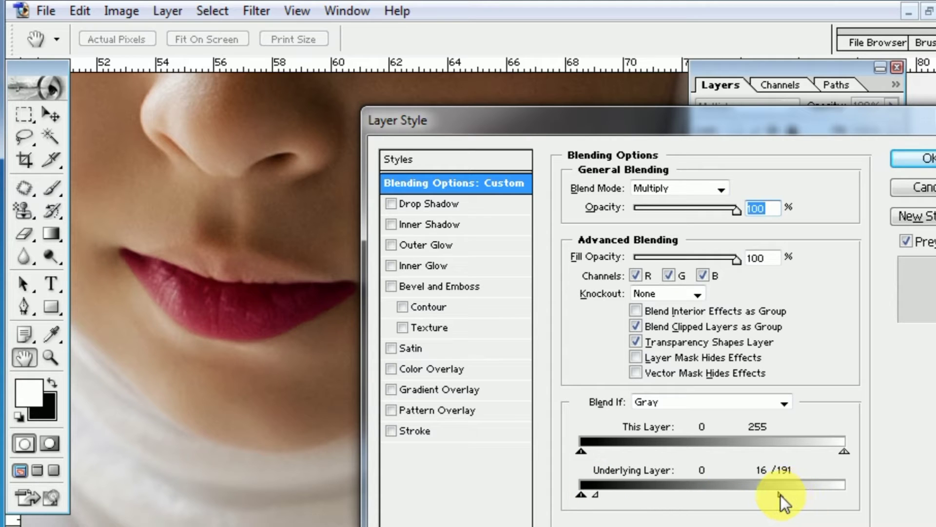
mouse_move(780, 496)
left_mouse_down()
mouse_move(765, 502)
mouse_move(800, 504)
left_mouse_up()
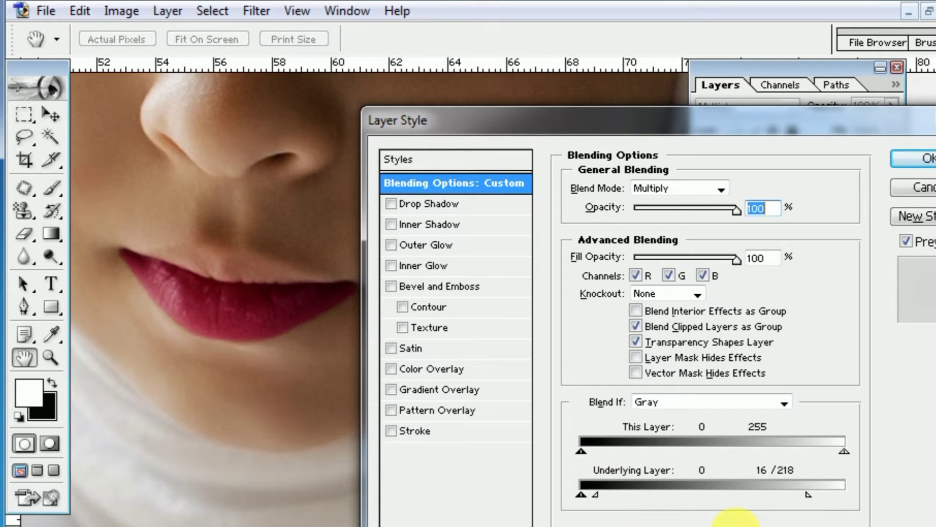
left_click_drag(840, 122, 827, 120)
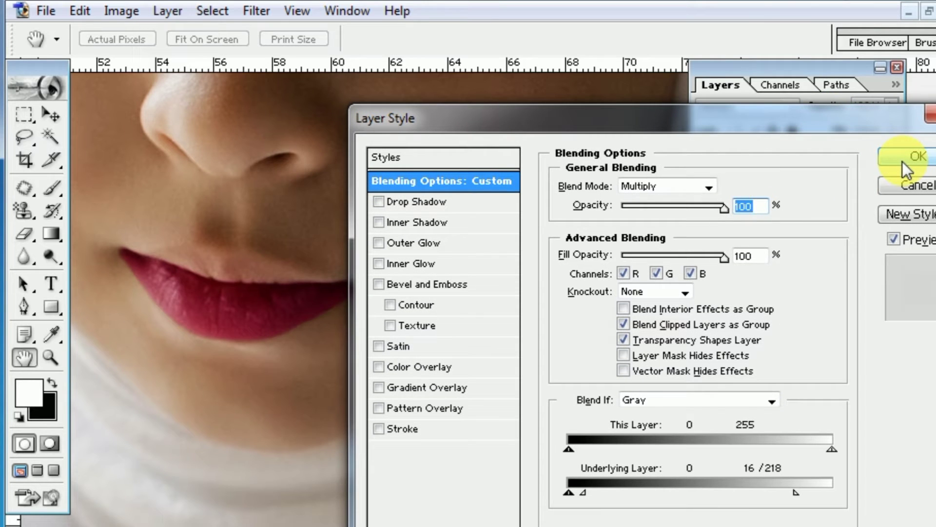
Step: Accept the Blend If settings and duplicate the magenta Multiply fill layer
left_click(900, 157)
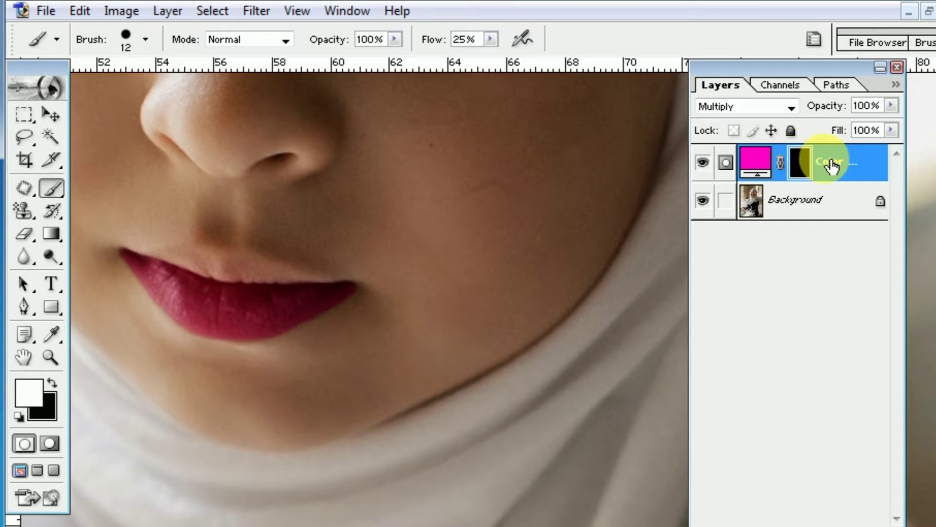
left_click_drag(857, 162, 834, 488)
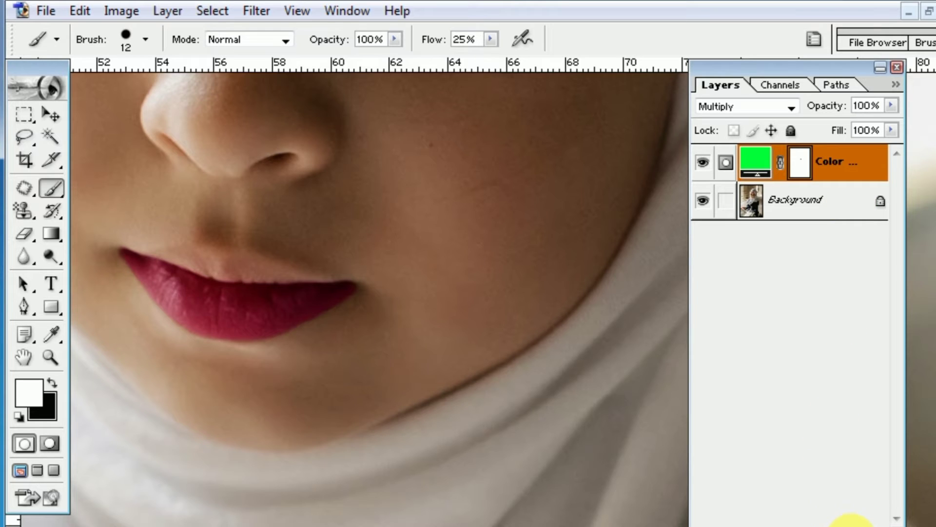
left_click_drag(851, 525, 846, 520)
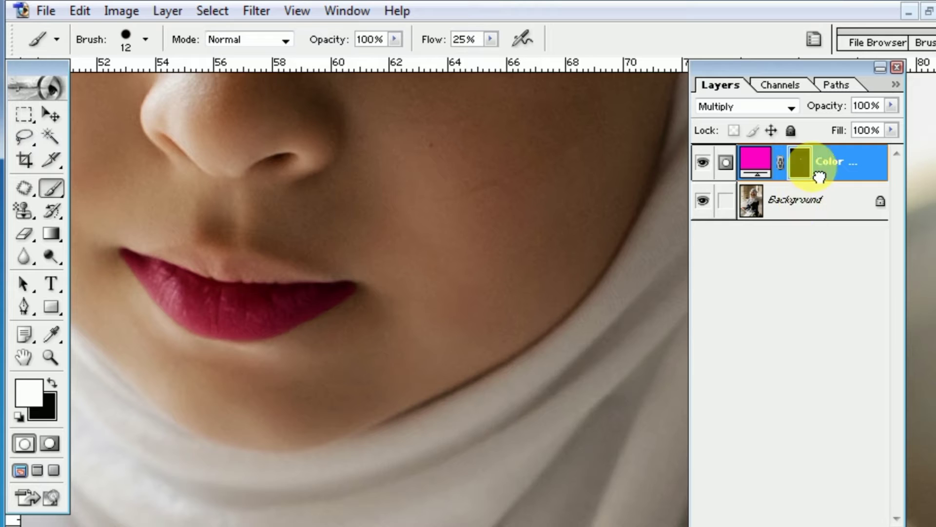
left_click_drag(819, 176, 841, 178)
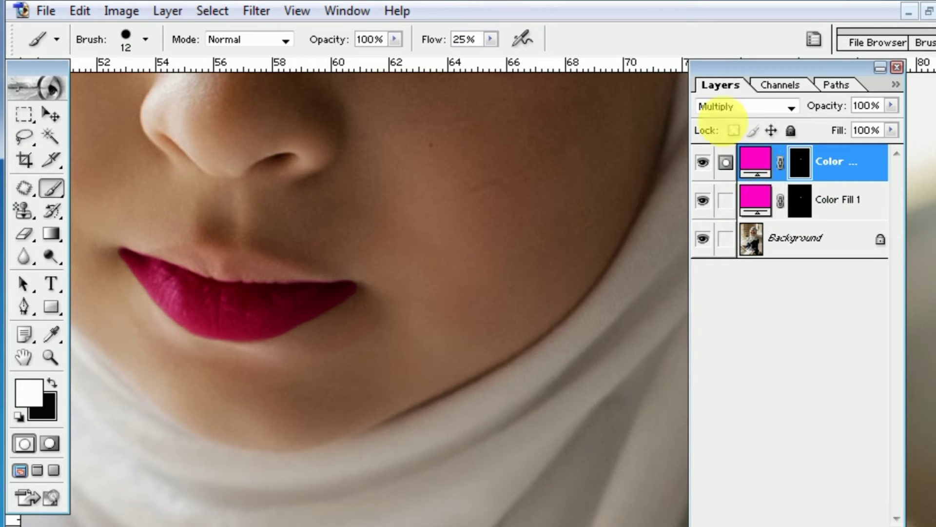
Step: Switch the duplicate magenta fill layer's blend mode from Multiply to Screen
left_click(792, 110)
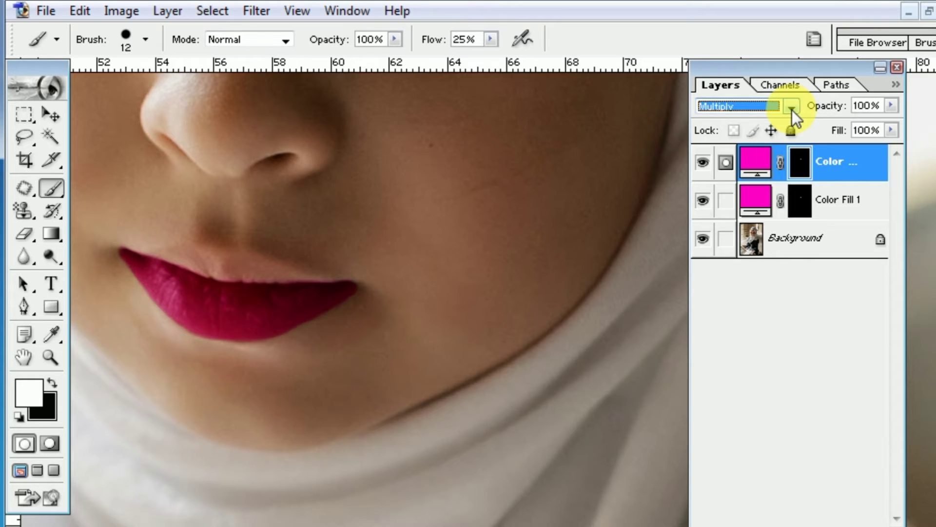
left_click(792, 110)
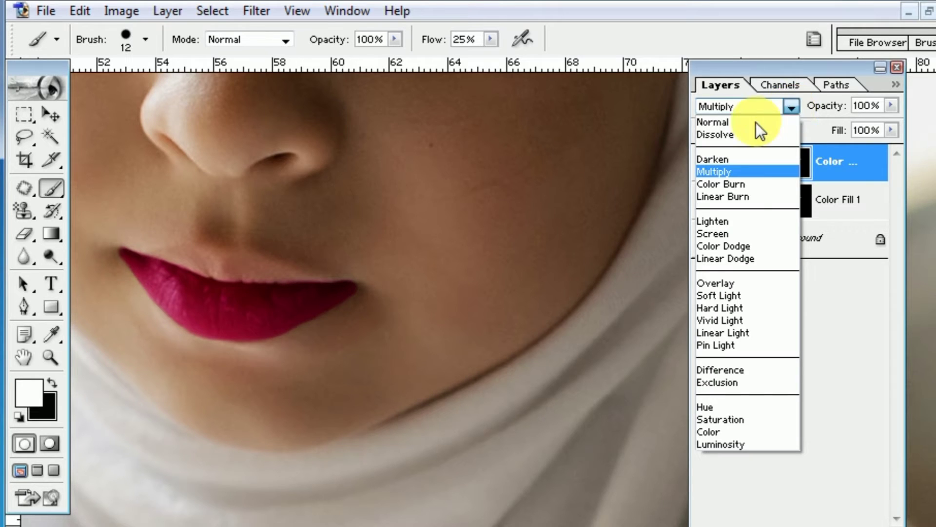
left_click(722, 235)
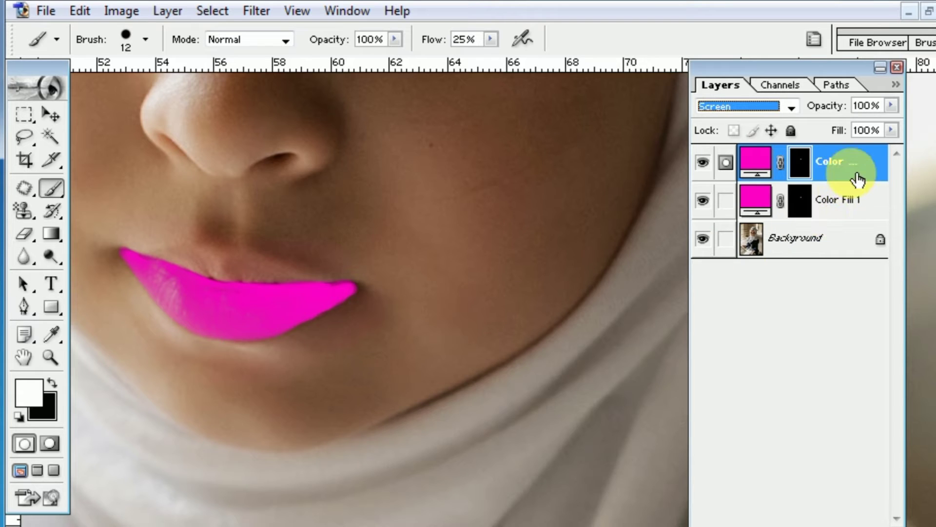
Step: Open the Screen layer's Blending Options and push the Underlying Layer white point to 255
double_click(885, 173)
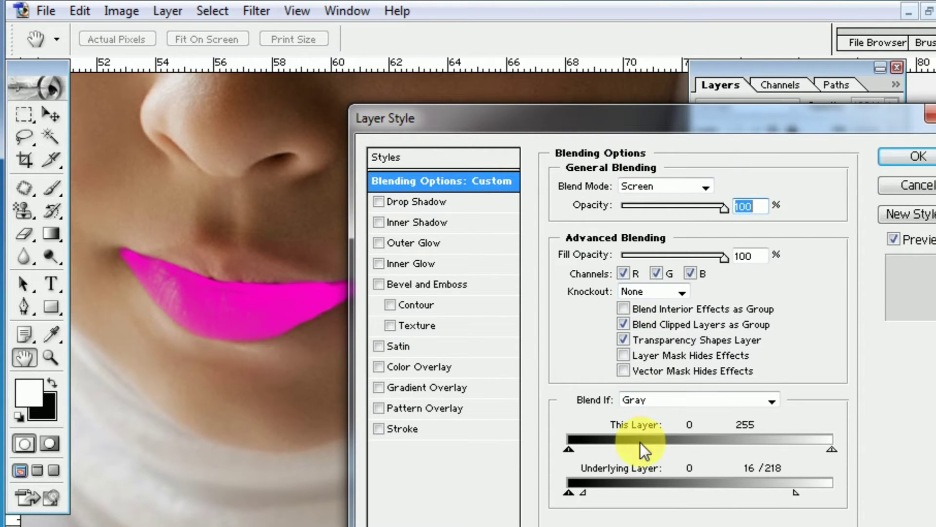
left_click_drag(584, 493, 790, 506)
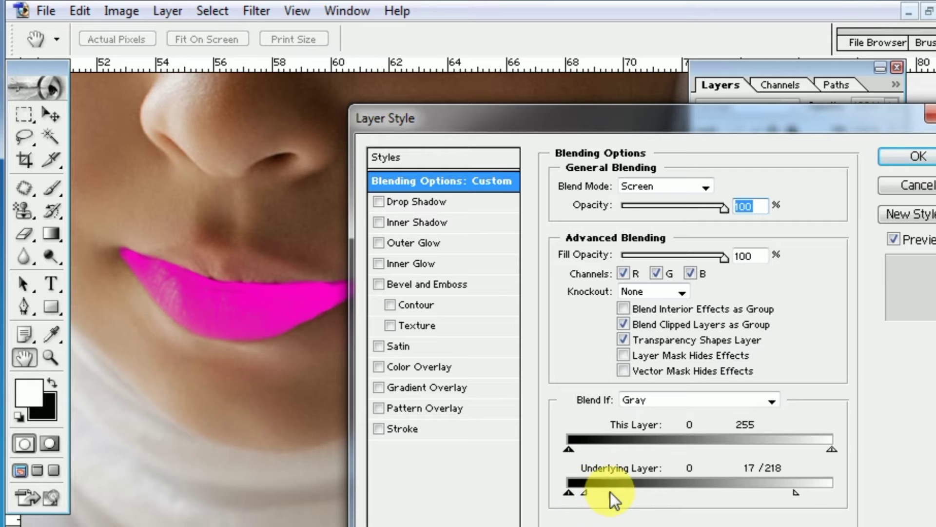
left_click_drag(817, 508, 832, 494)
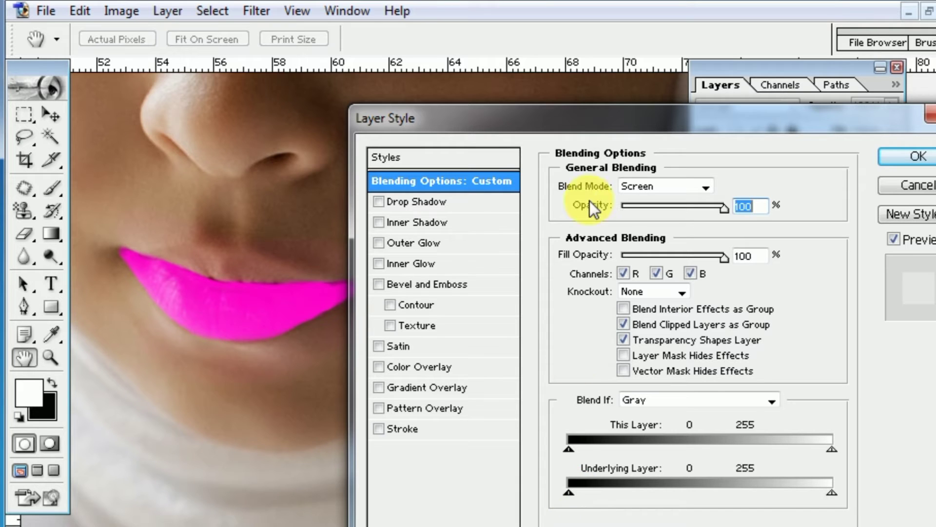
left_click_drag(568, 117, 584, 118)
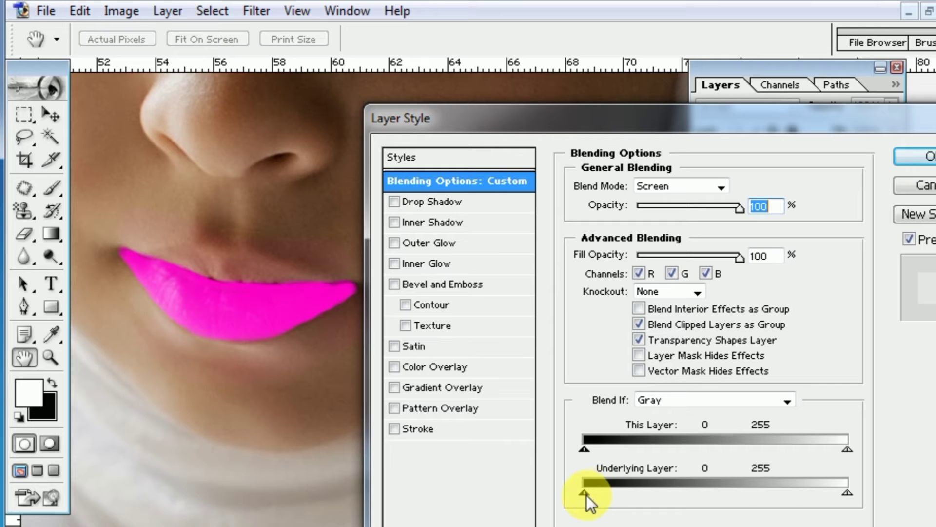
Step: Alt-split the Underlying Layer black slider, settle it at 9/94, and apply
mouse_move(584, 493)
left_mouse_down()
mouse_move(622, 493)
mouse_move(587, 499)
left_mouse_up()
left_click_drag(589, 493, 674, 506)
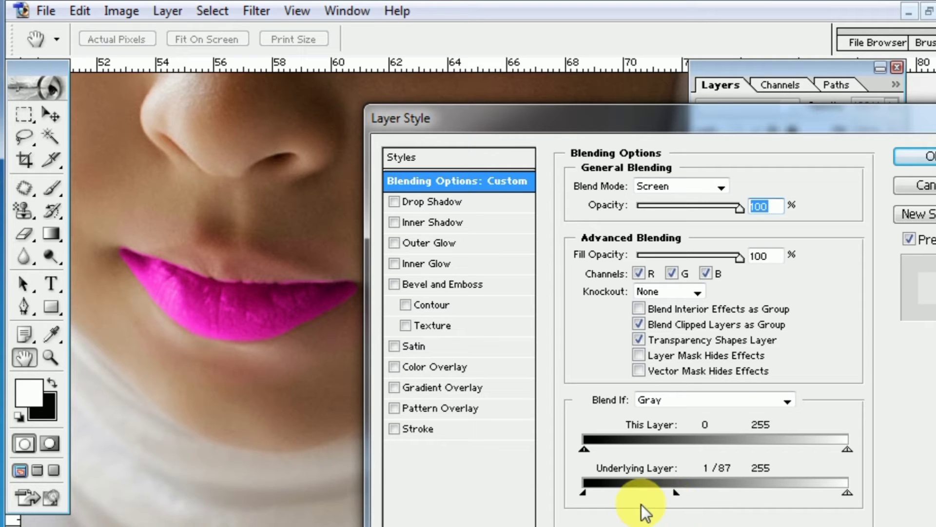
left_click_drag(582, 496, 604, 496)
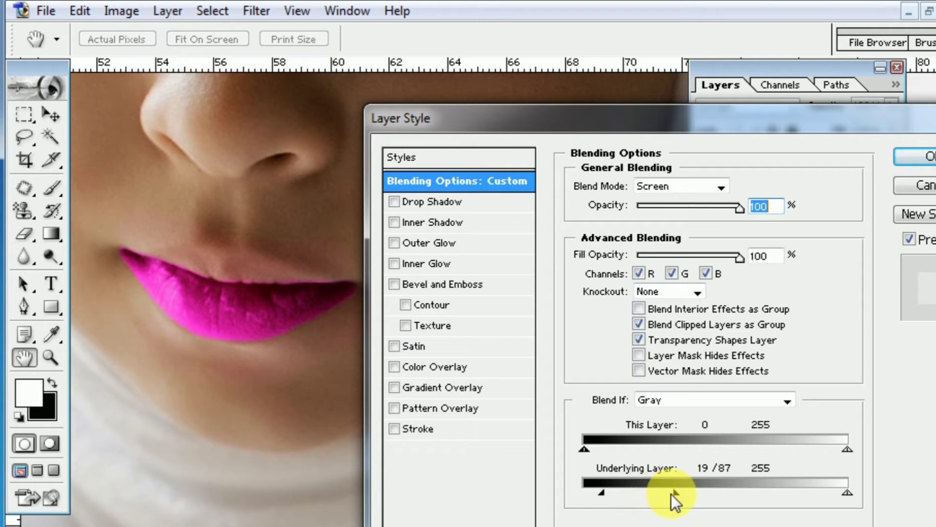
mouse_move(675, 494)
left_mouse_down()
mouse_move(752, 507)
mouse_move(702, 499)
mouse_move(722, 501)
left_mouse_up()
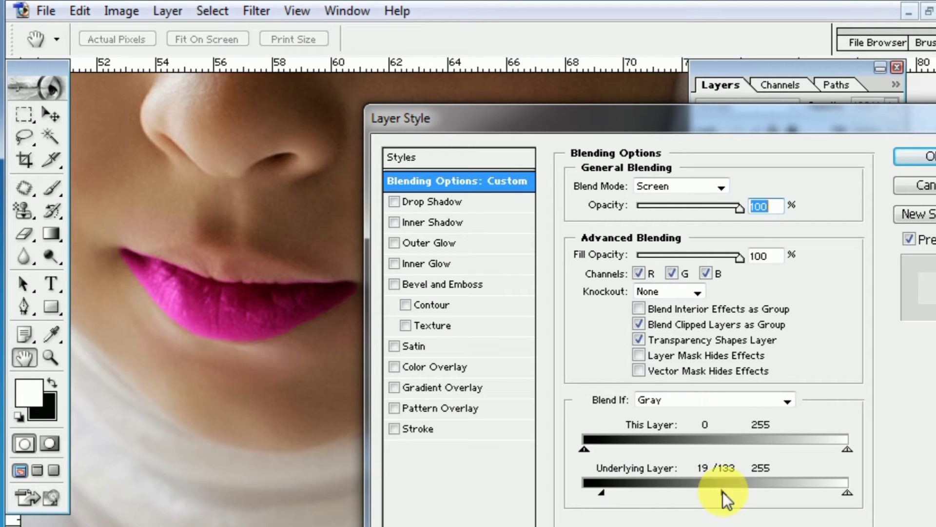
left_click_drag(723, 492, 683, 494)
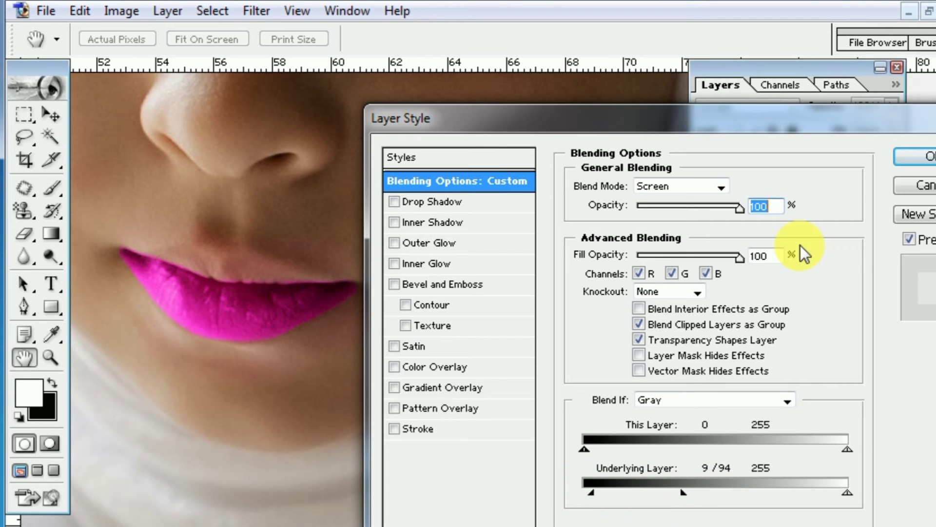
left_click(911, 161)
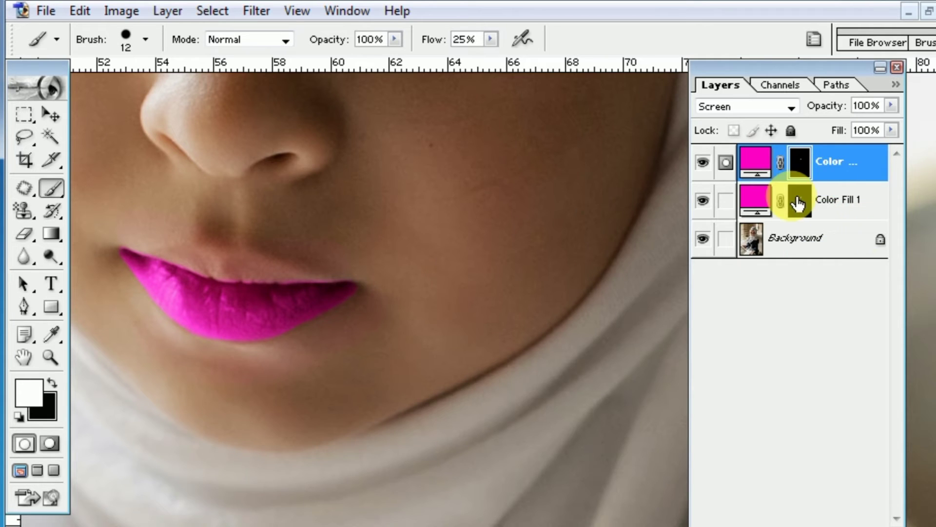
Step: Duplicate the top Screen-mode magenta fill layer with Ctrl+J
left_click(782, 196)
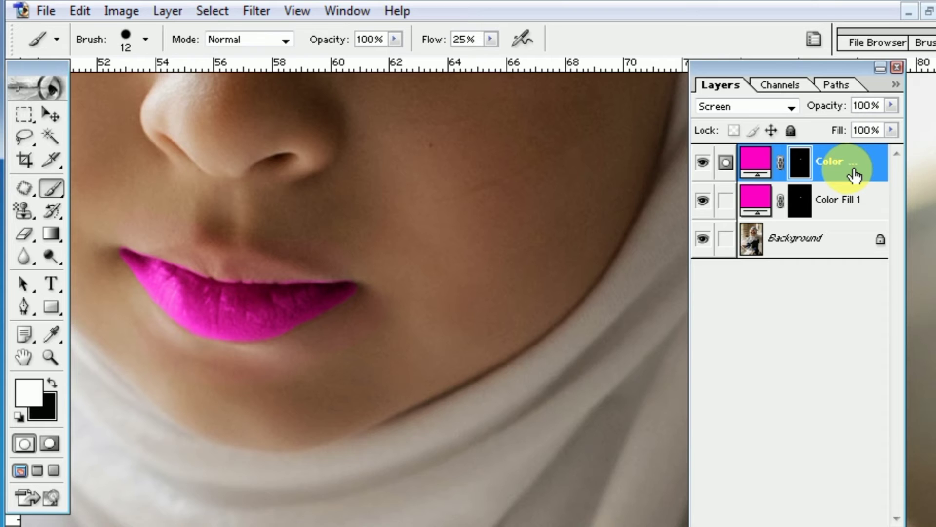
key("ctrl+j")
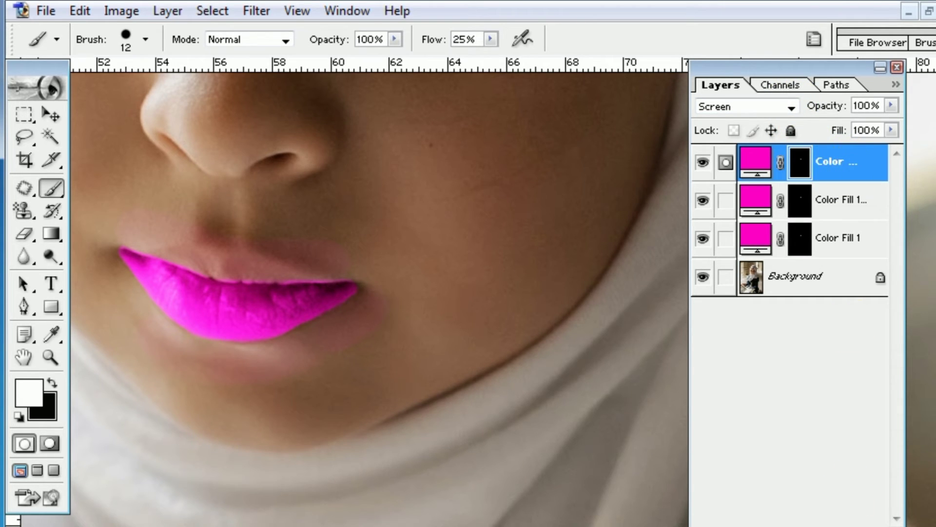
Step: Add a vivid magenta (H304 S98 B97) Solid Color fill layer in Multiply mode
left_click(814, 524)
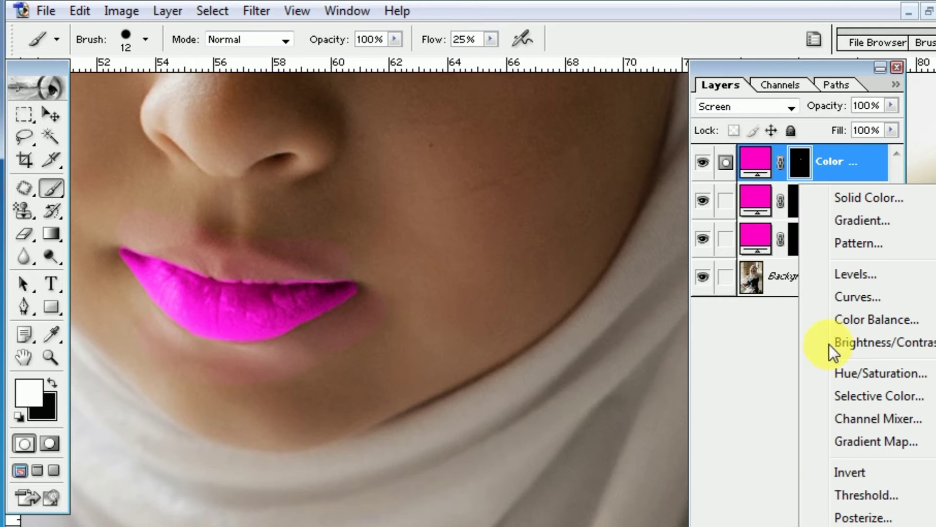
left_click(856, 196)
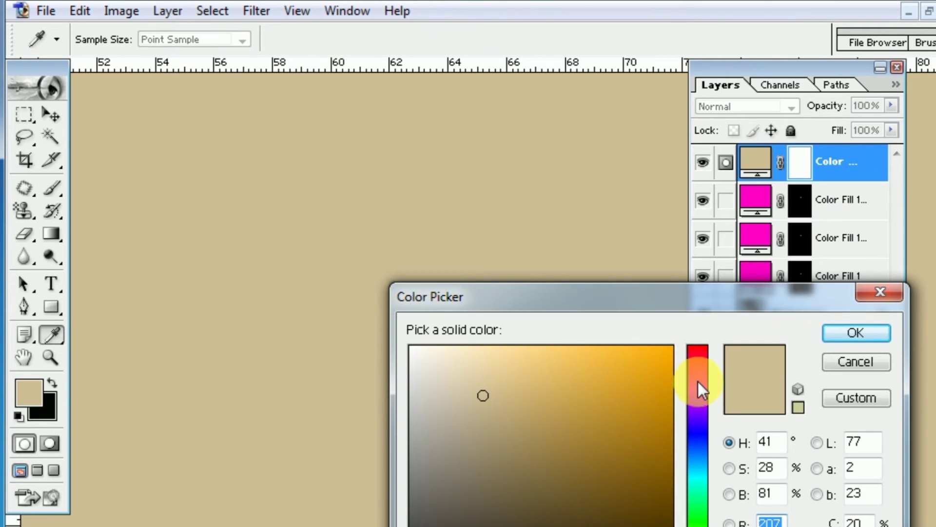
left_click(701, 387)
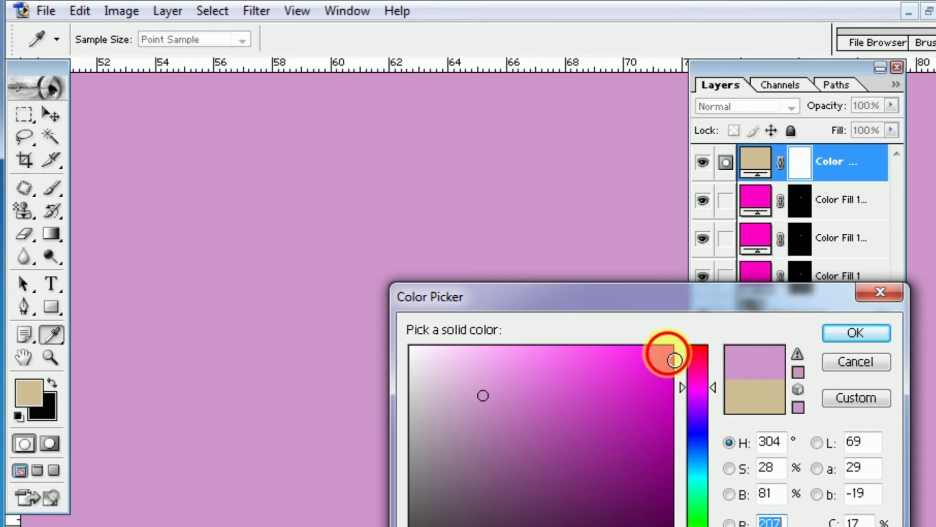
left_click(668, 352)
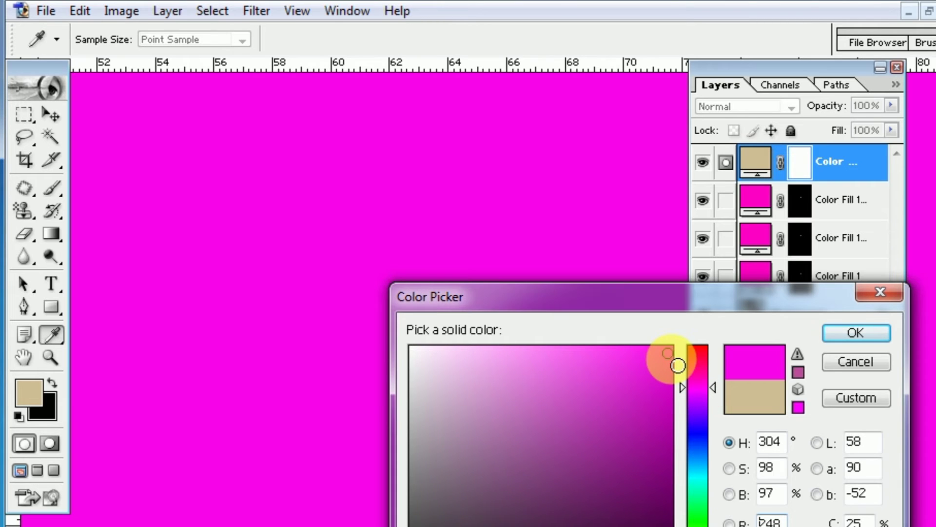
left_click(868, 334)
left_click(791, 107)
left_click(713, 172)
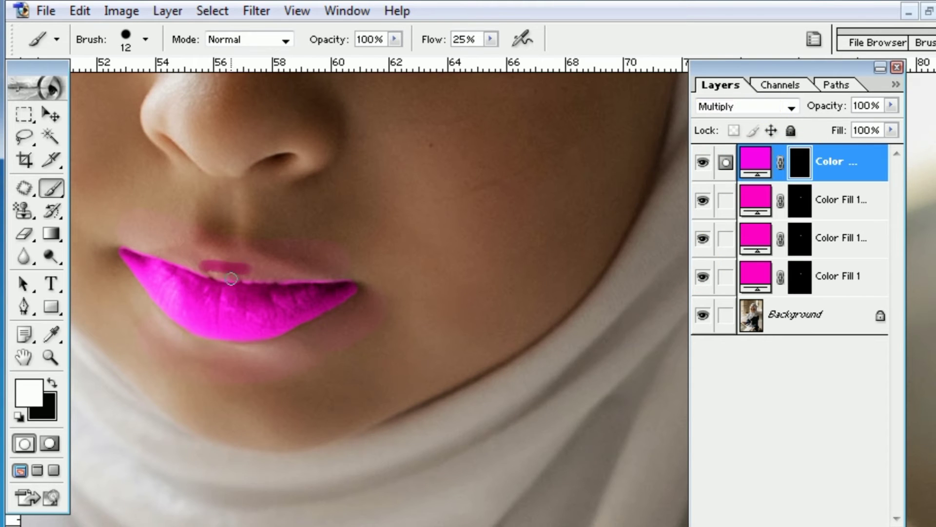
Step: Zoom in and paint the Multiply fill's magenta across the whole upper lip
left_click(314, 338)
left_click(494, 351)
mouse_move(270, 223)
left_mouse_down()
mouse_move(416, 299)
mouse_move(351, 241)
mouse_move(384, 297)
mouse_move(574, 259)
mouse_move(594, 304)
left_mouse_up()
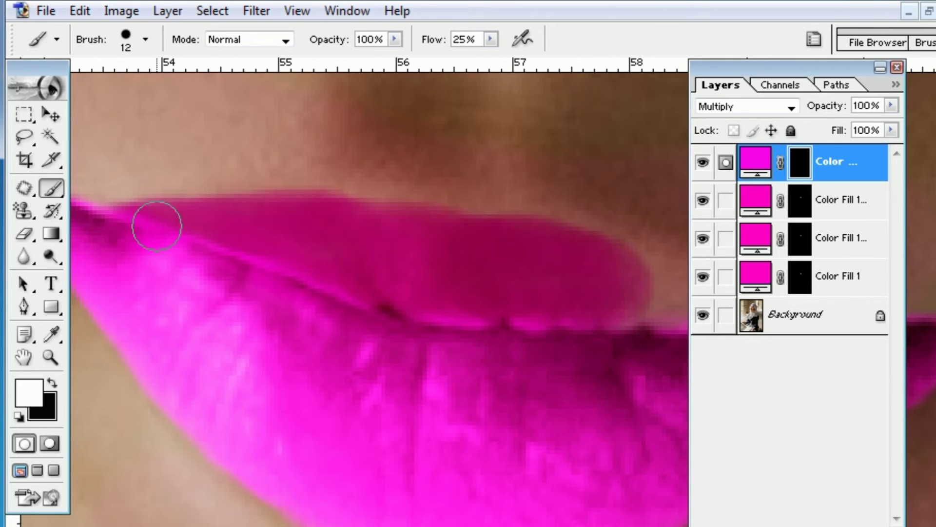
left_click_drag(685, 340, 414, 324)
mouse_move(403, 284)
left_mouse_down()
mouse_move(554, 307)
mouse_move(393, 259)
mouse_move(610, 314)
left_mouse_up()
left_click_drag(397, 287, 650, 389)
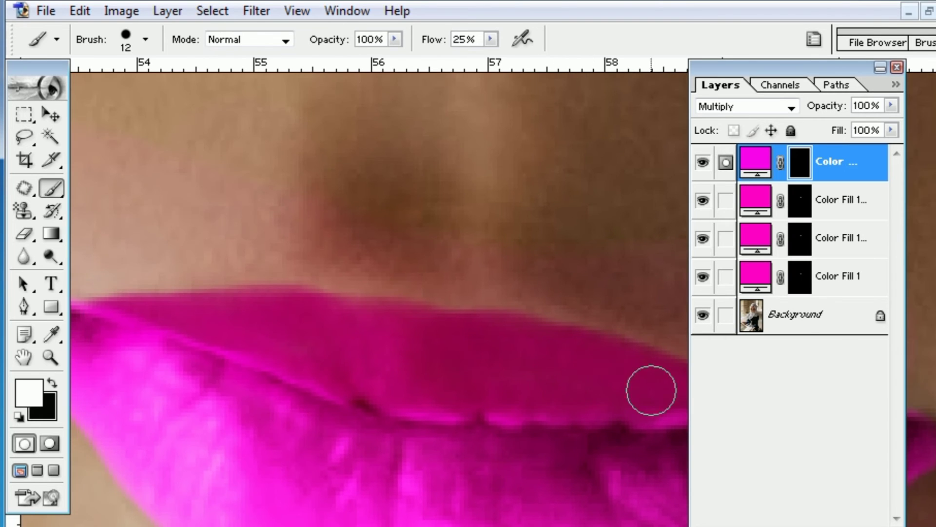
mouse_move(466, 328)
left_mouse_down()
mouse_move(388, 370)
mouse_move(208, 370)
left_mouse_up()
left_click(288, 396)
Step: Extend the magenta over the upper lip edge near the left lip corner
key("ctrl+minus")
key("ctrl+minus")
left_click_drag(393, 410, 347, 351)
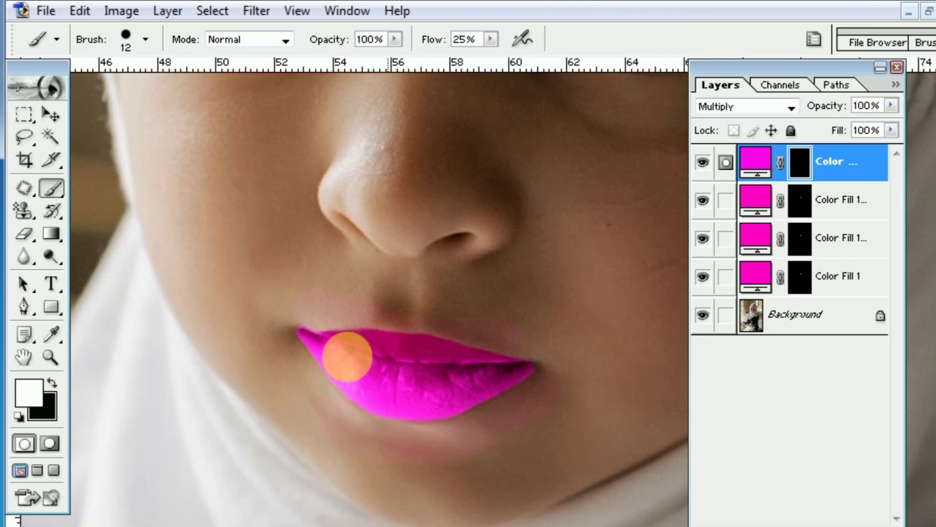
left_click(347, 351, "ctrl")
left_click(484, 380, "ctrl")
mouse_move(265, 459)
left_mouse_down()
mouse_move(403, 463)
mouse_move(305, 451)
mouse_move(273, 431)
left_mouse_up()
Step: Switch to black to trim colour spill along the lip edges, then re-centre the lips
key("x")
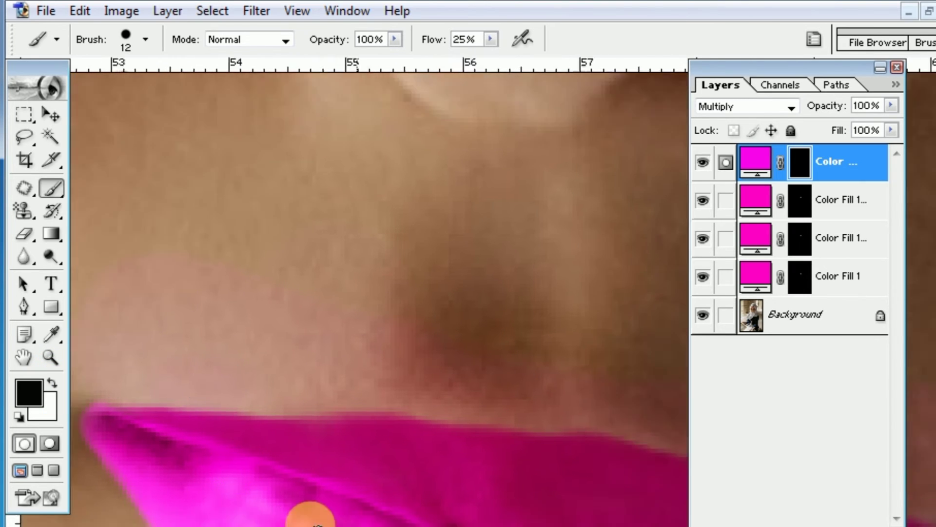
mouse_move(335, 401)
left_mouse_down()
mouse_move(373, 325)
mouse_move(459, 463)
left_mouse_up()
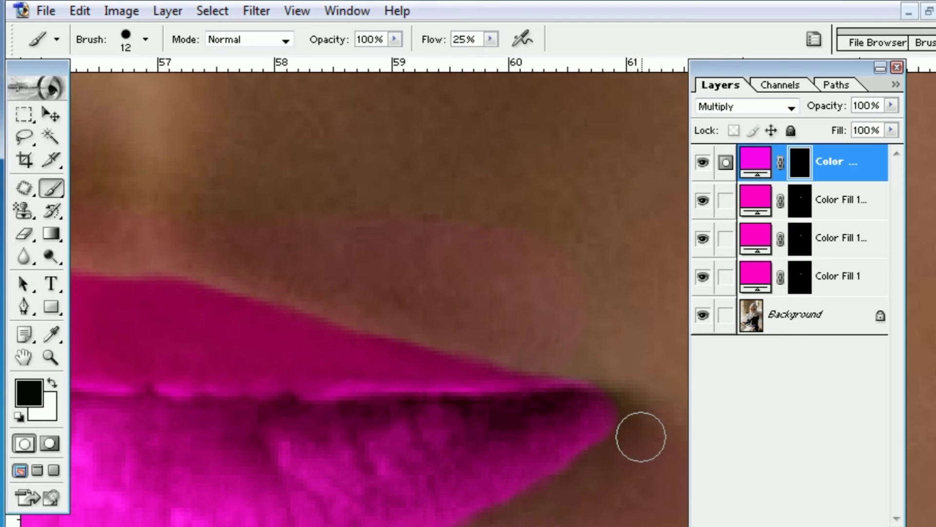
mouse_move(413, 511)
left_mouse_down()
mouse_move(548, 439)
mouse_move(408, 416)
left_mouse_up()
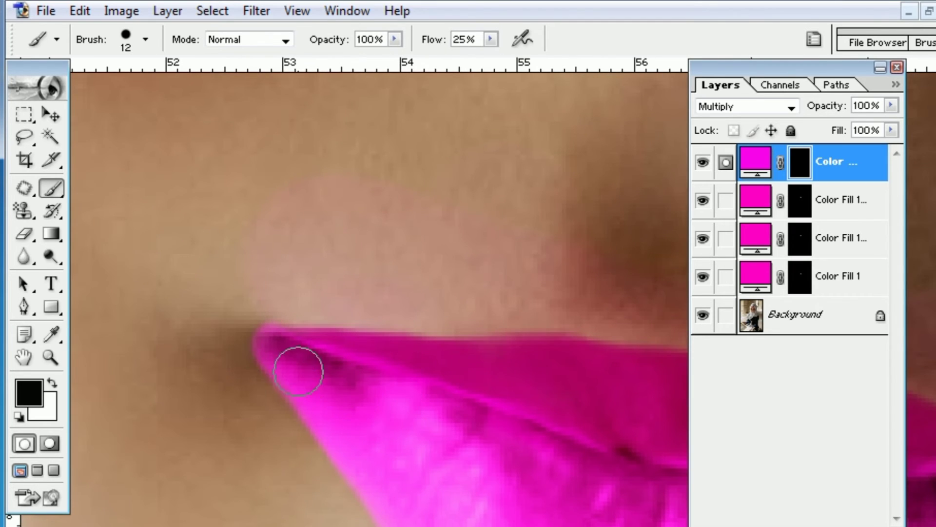
key("ctrl+minus")
left_click(412, 397, "alt")
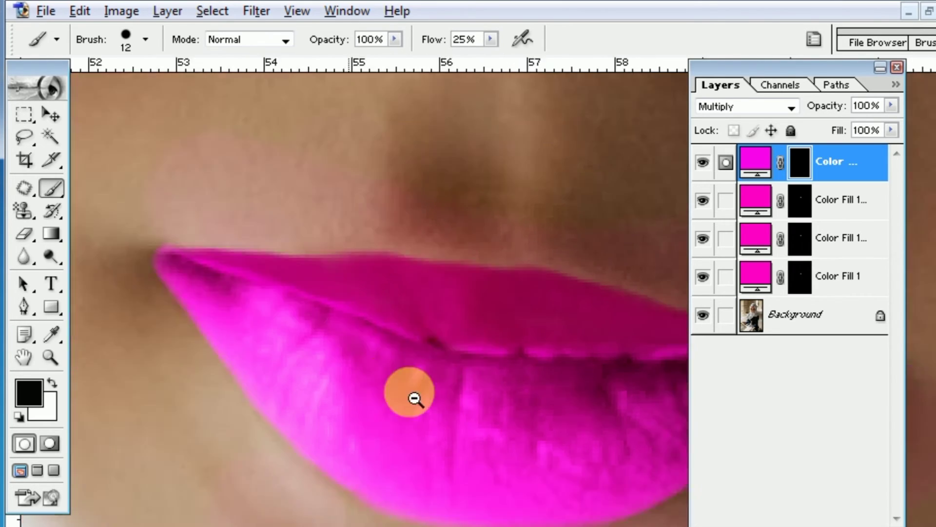
left_click(274, 361, "ctrl")
left_click_drag(381, 383, 203, 312)
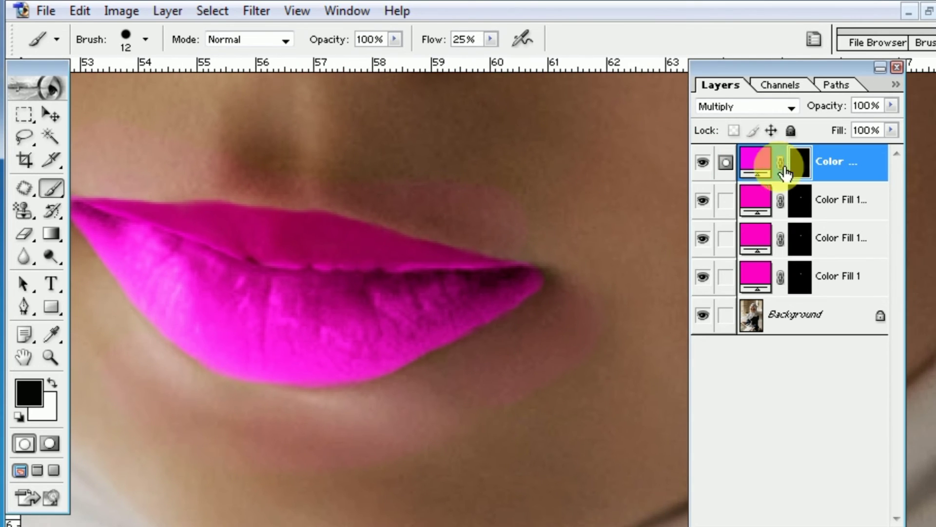
Step: Open the top Multiply fill's Blending Options and lower the Underlying Layer highlight cutoff to about 197
double_click(873, 178)
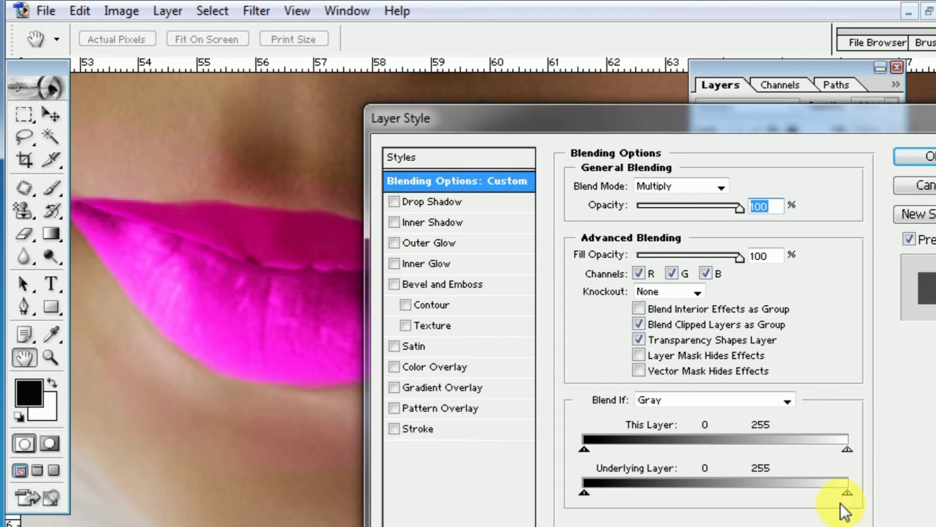
left_click_drag(674, 124, 738, 51)
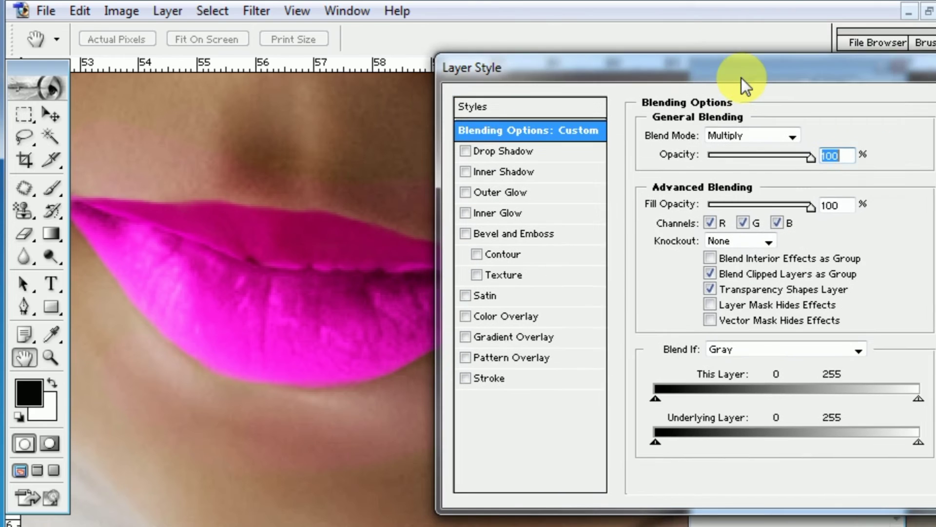
mouse_move(737, 51)
left_mouse_down()
mouse_move(722, 72)
mouse_move(732, 74)
left_mouse_up()
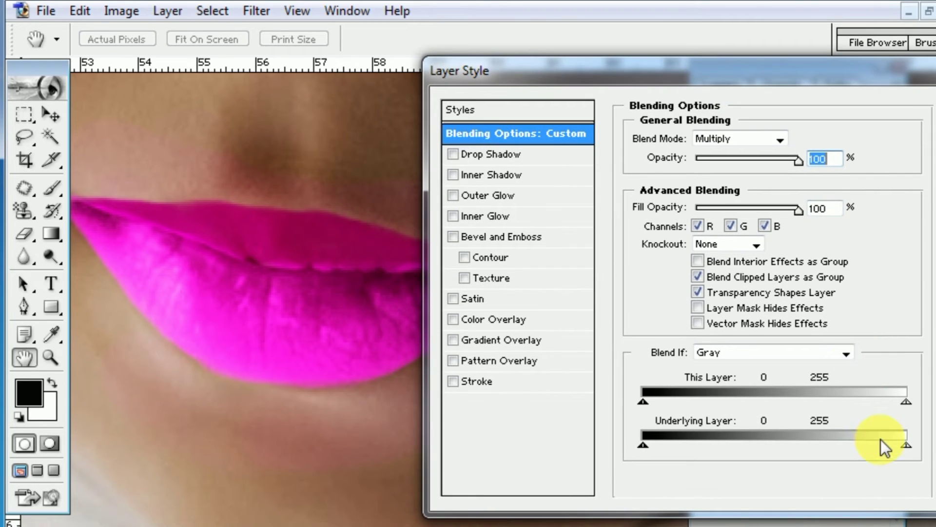
left_click_drag(904, 447, 843, 447)
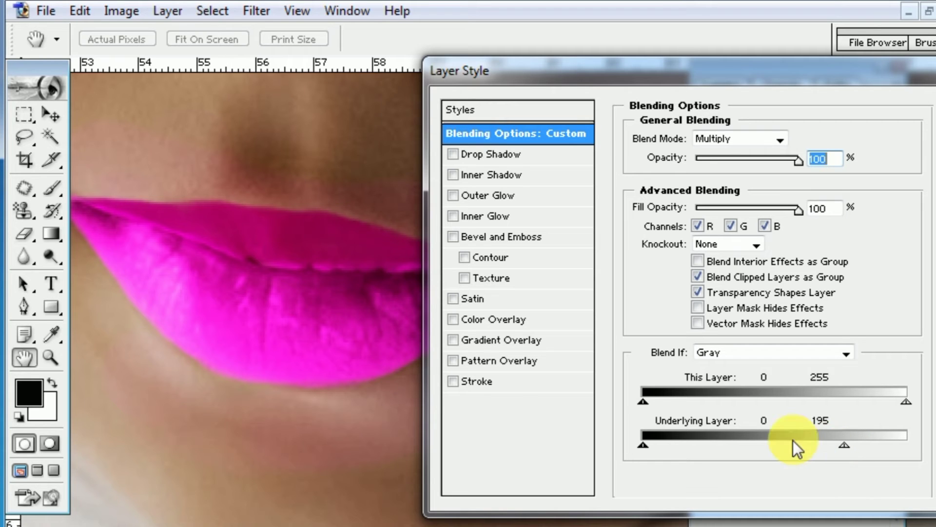
mouse_move(324, 314)
left_mouse_down()
mouse_move(254, 429)
mouse_move(272, 429)
left_mouse_up()
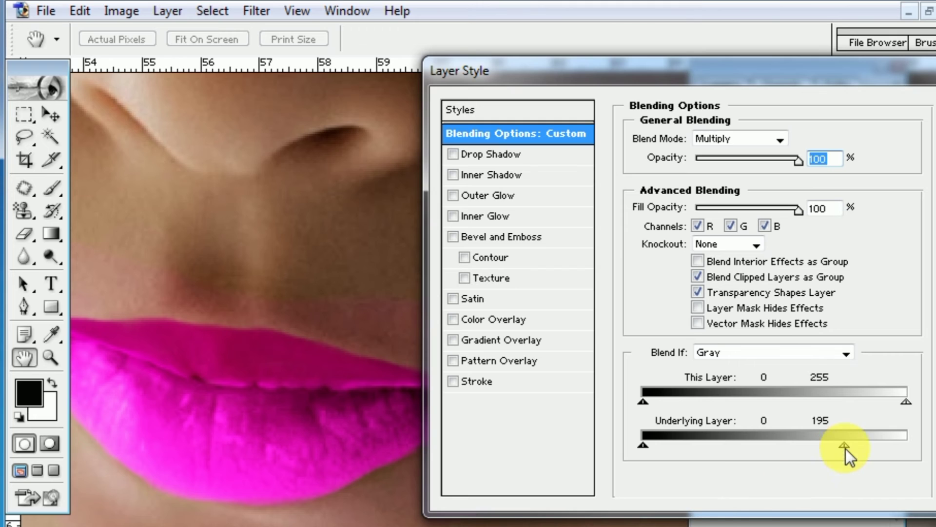
left_click_drag(846, 446, 847, 455)
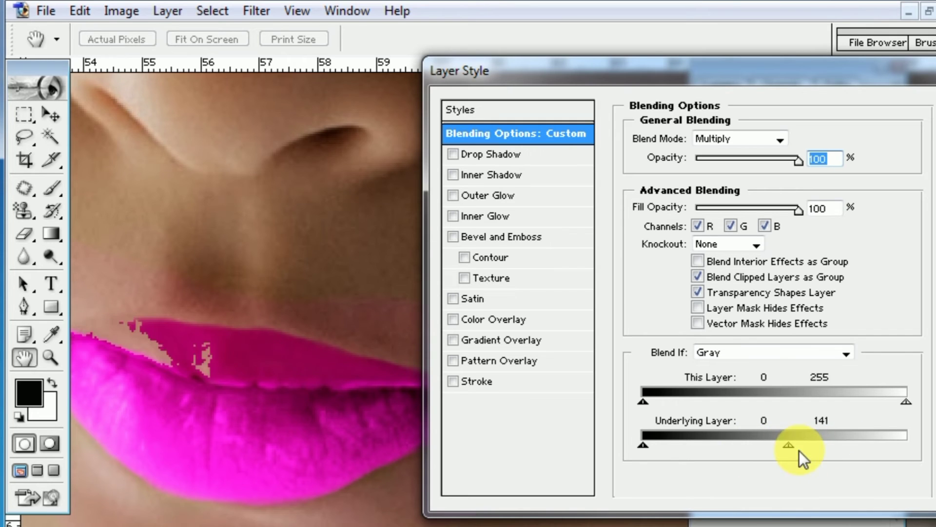
left_click_drag(336, 483, 392, 526)
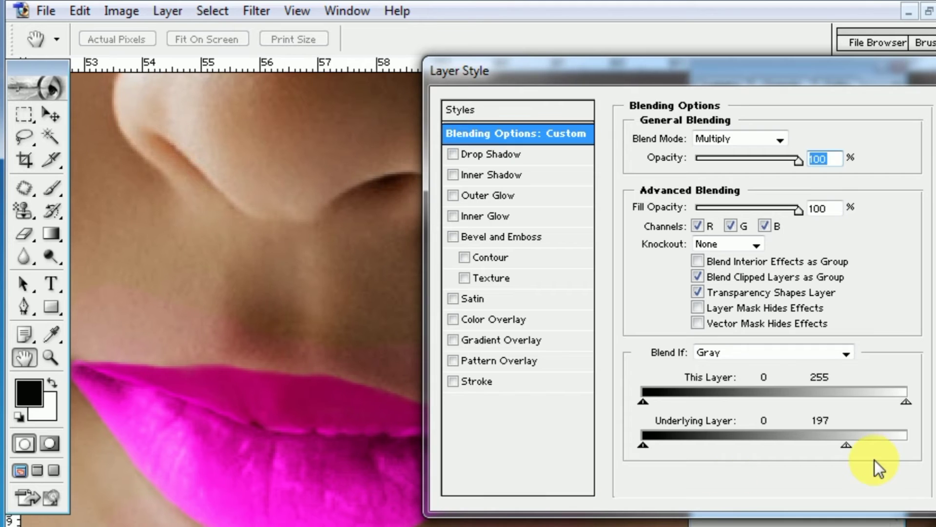
Step: Split the Underlying Layer white slider for a soft fade, settling at 83/239
mouse_move(843, 447)
left_mouse_down()
mouse_move(811, 453)
mouse_move(829, 457)
left_mouse_up()
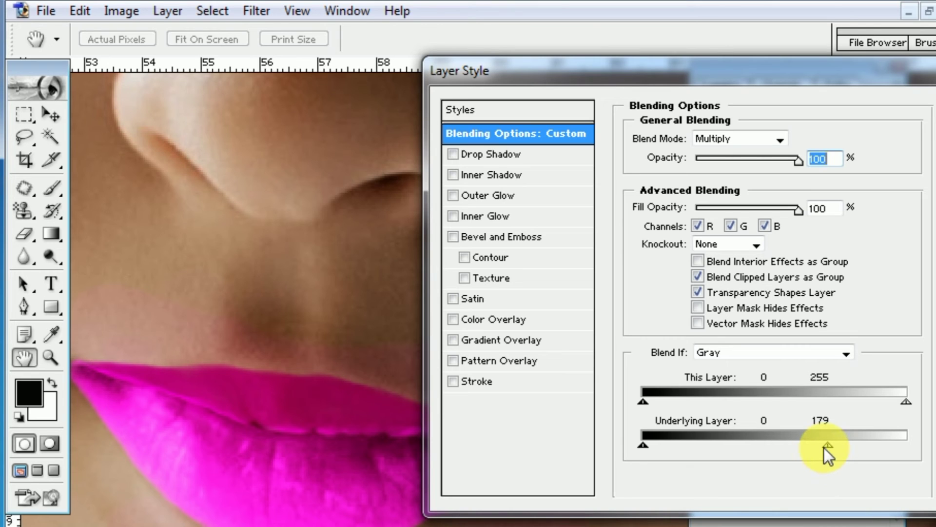
mouse_move(825, 446)
left_mouse_down()
mouse_move(723, 450)
mouse_move(742, 453)
left_mouse_up()
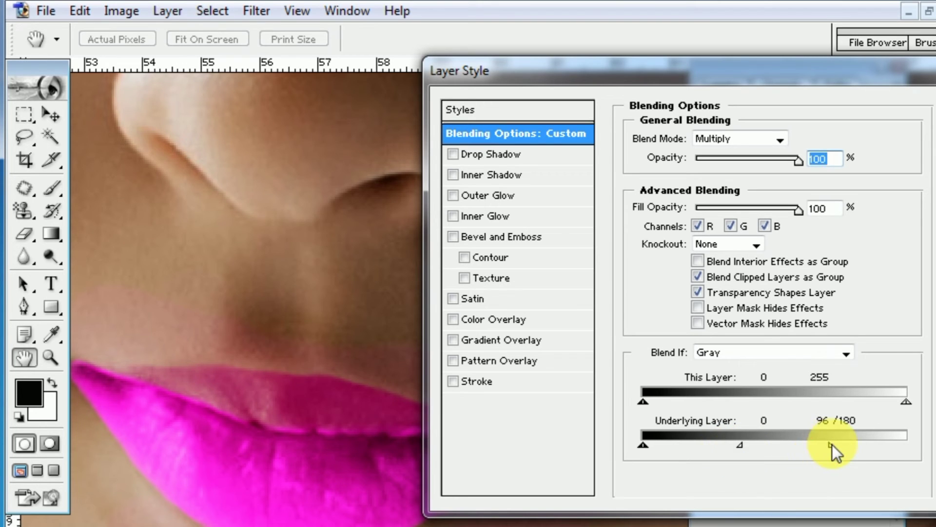
mouse_move(874, 450)
left_mouse_down()
mouse_move(890, 453)
mouse_move(869, 449)
left_mouse_up()
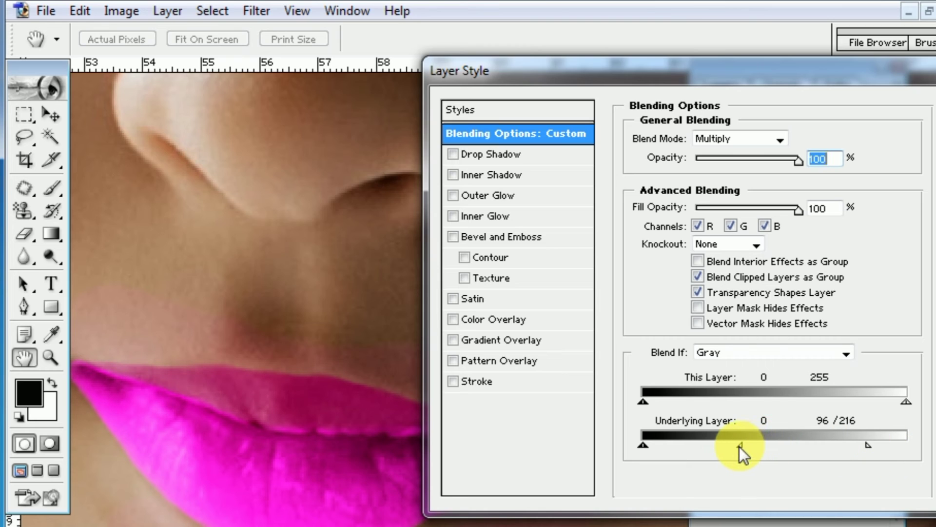
mouse_move(739, 446)
left_mouse_down()
mouse_move(655, 446)
mouse_move(806, 467)
mouse_move(686, 457)
mouse_move(730, 467)
left_mouse_up()
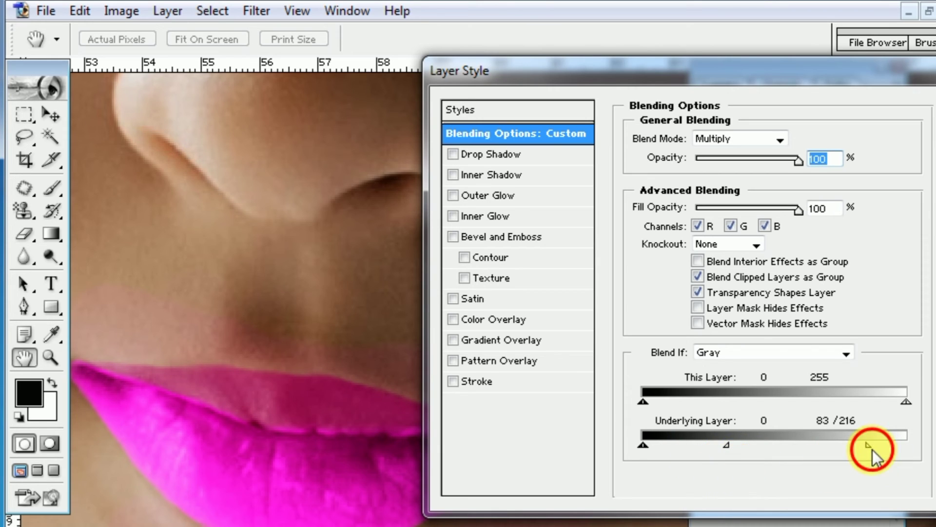
mouse_move(873, 450)
left_mouse_down()
mouse_move(907, 459)
mouse_move(886, 458)
left_mouse_up()
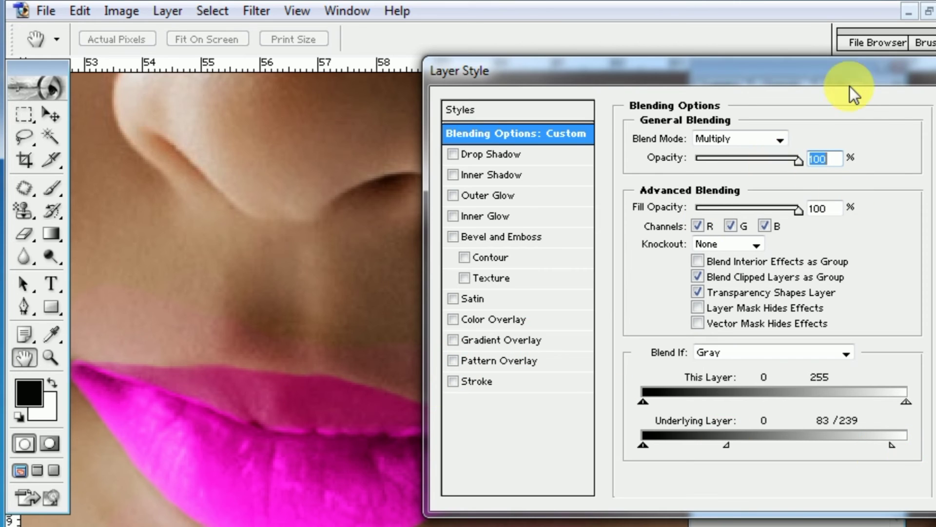
left_click_drag(783, 83, 703, 86)
Step: Confirm the Blend If settings, duplicate the magenta fill layer, and set the copy to Screen
left_click(913, 122)
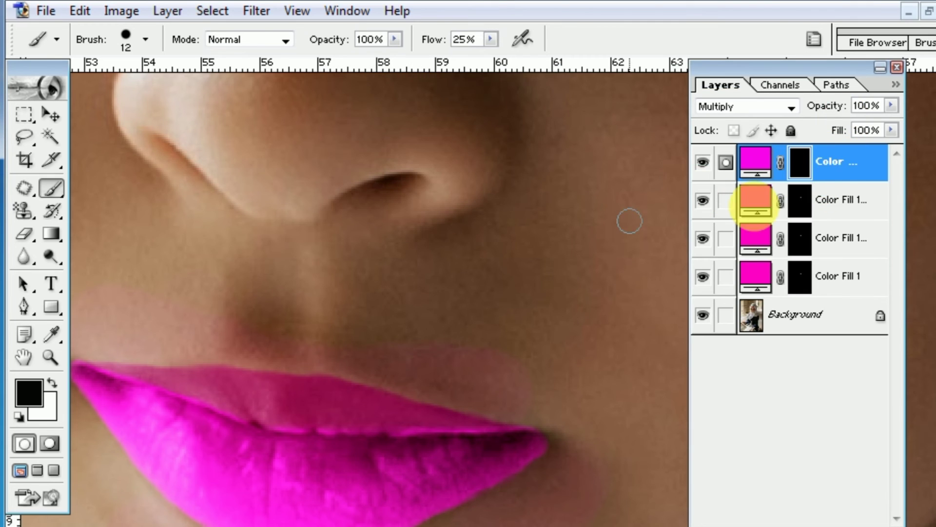
left_click(833, 180)
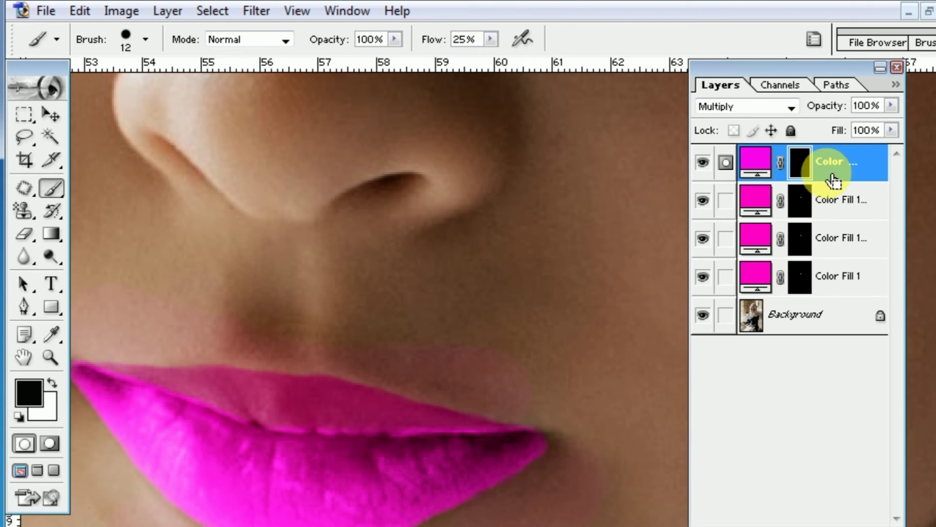
key("ctrl+j")
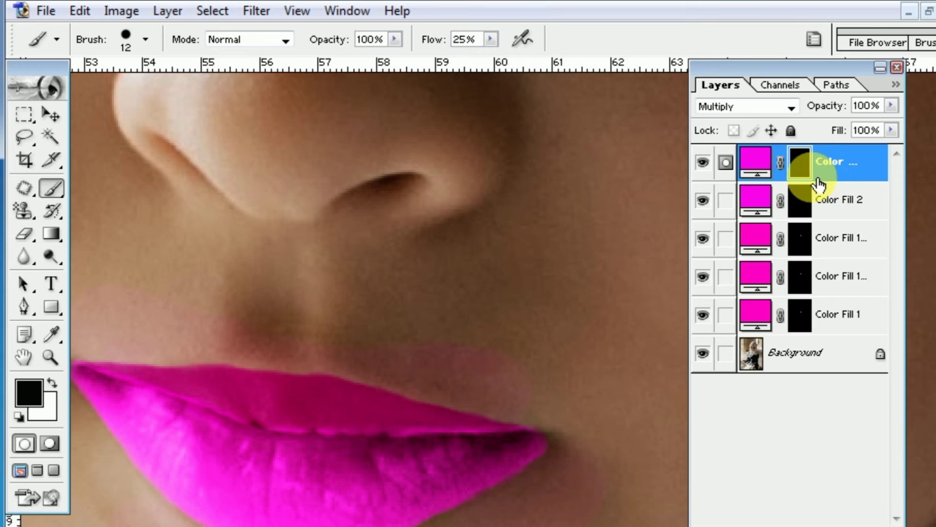
left_click(791, 108)
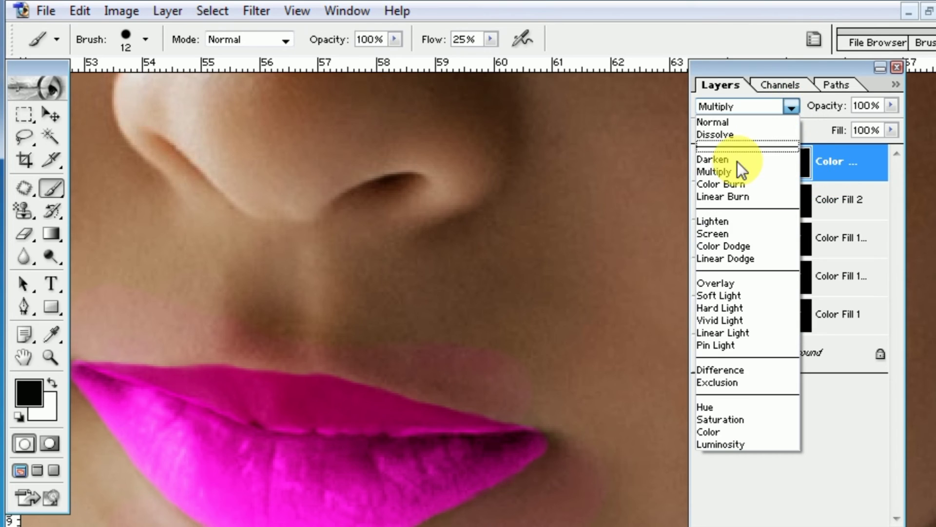
left_click(721, 230)
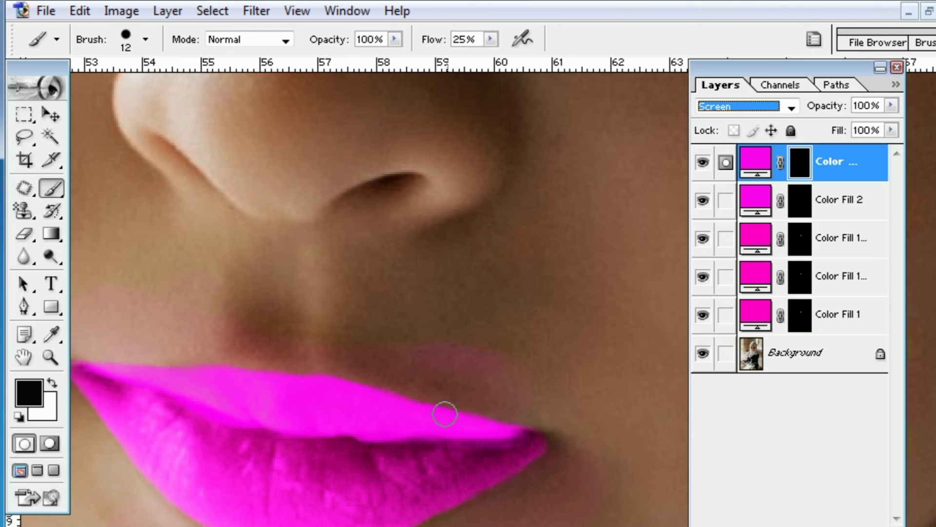
Step: Give the Screen copy Underlying Layer Blend If of 0/172 and 255, then apply it
left_click(862, 180)
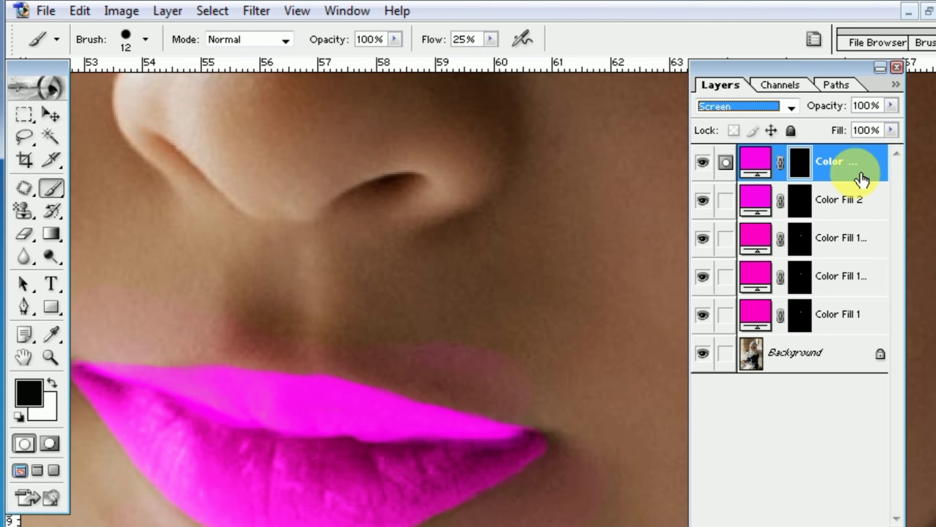
double_click(862, 180)
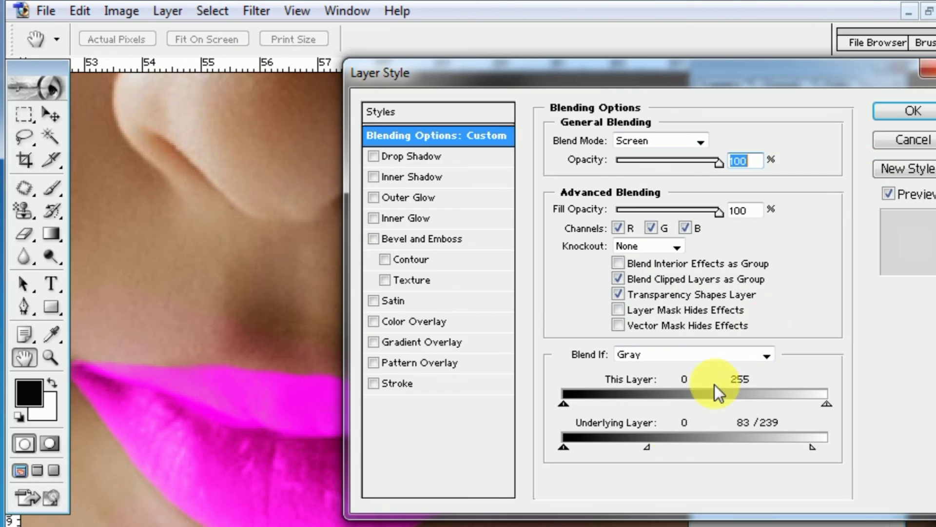
left_click_drag(649, 447, 823, 468)
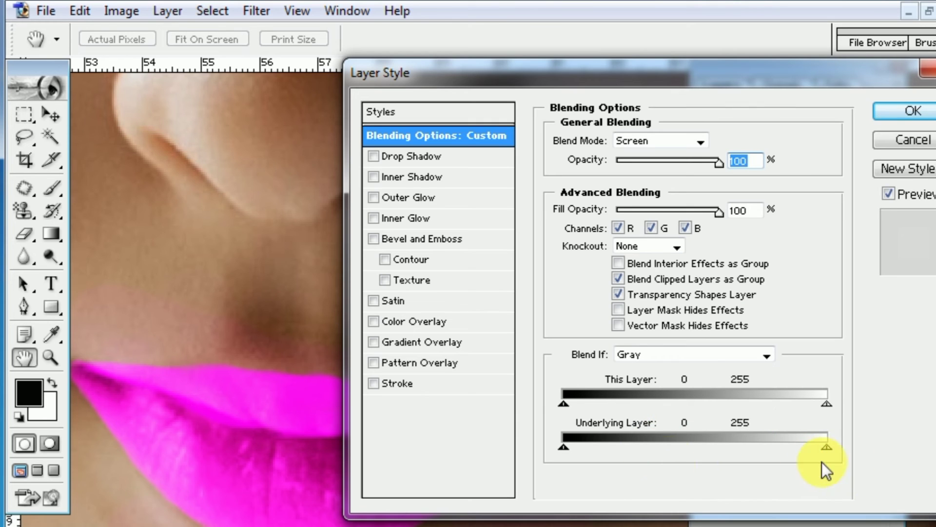
left_click_drag(695, 75, 779, 86)
left_click_drag(348, 244, 302, 219)
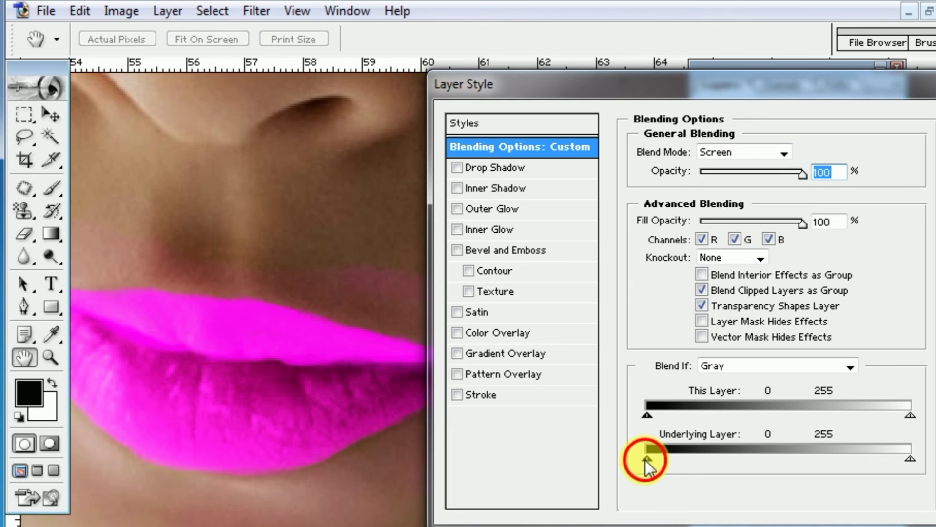
mouse_move(645, 460)
left_mouse_down()
mouse_move(684, 463)
mouse_move(628, 464)
left_mouse_up()
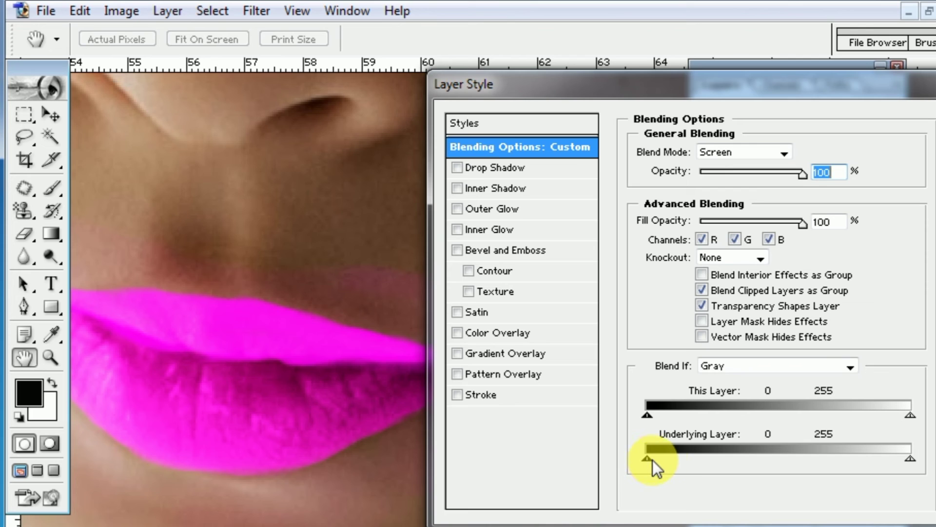
mouse_move(652, 458)
left_mouse_down()
mouse_move(850, 464)
mouse_move(825, 466)
left_mouse_up()
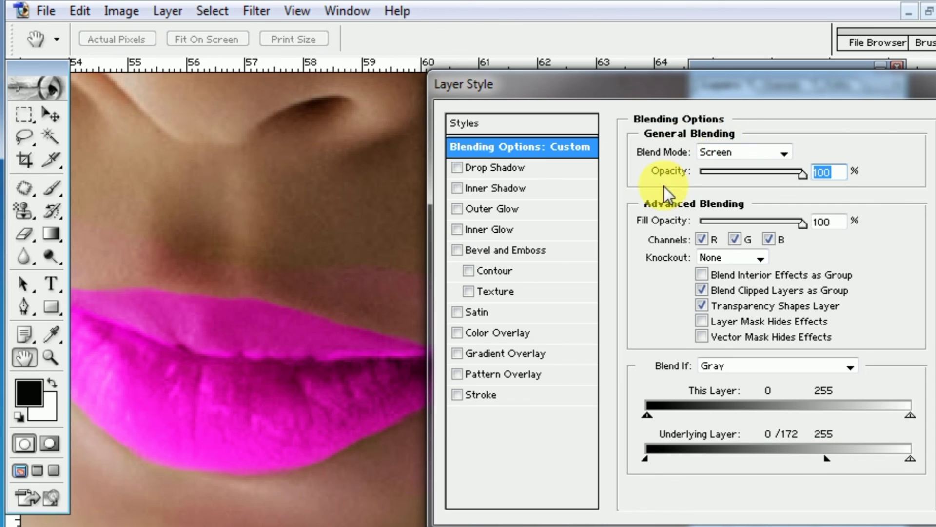
left_click_drag(814, 83, 751, 82)
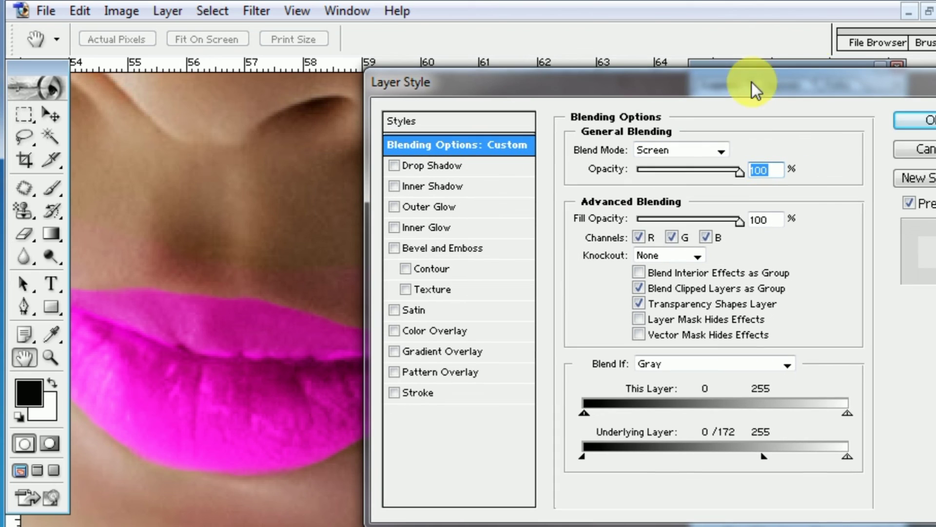
left_click(899, 125)
key("b")
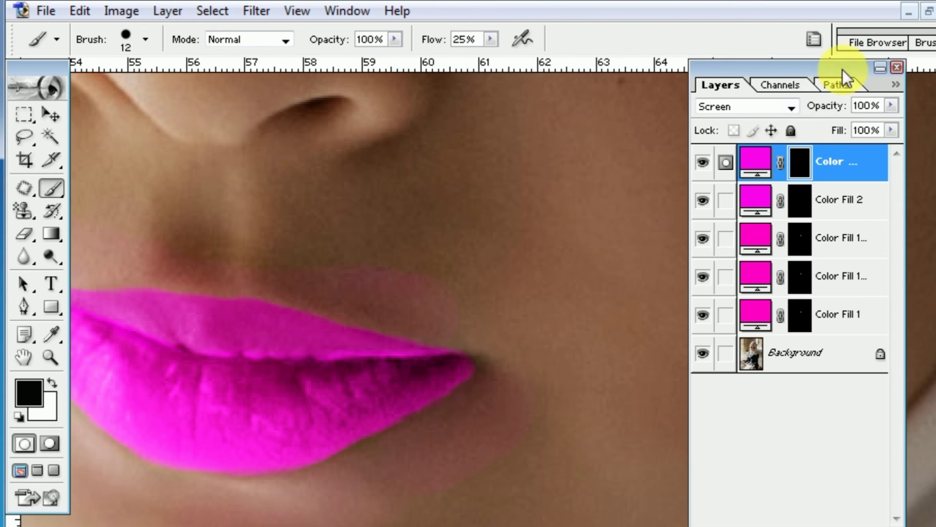
left_click_drag(826, 66, 844, 74)
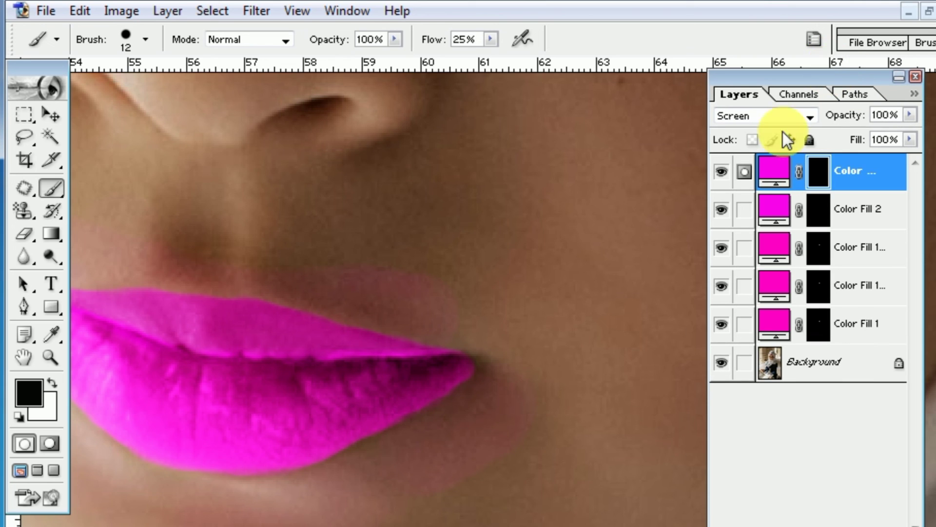
left_click(370, 369, "ctrl+alt")
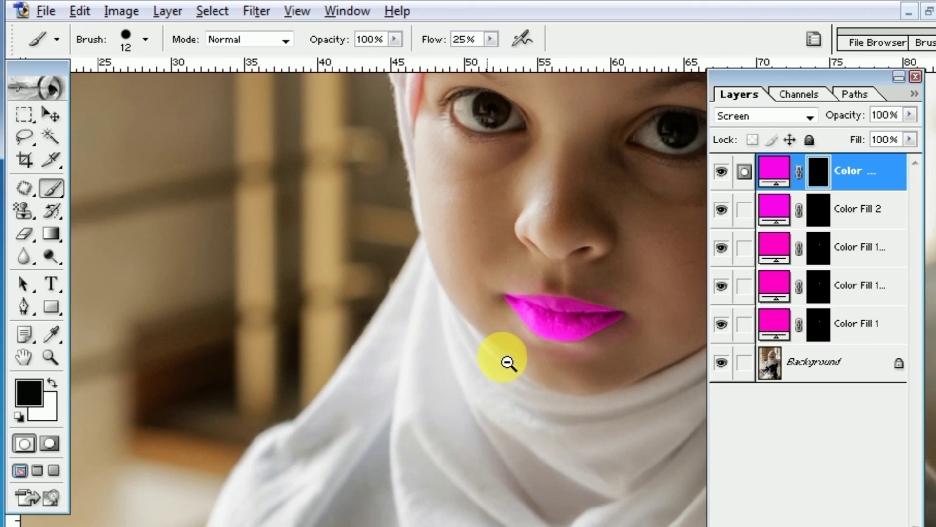
left_click(549, 351, "ctrl+alt")
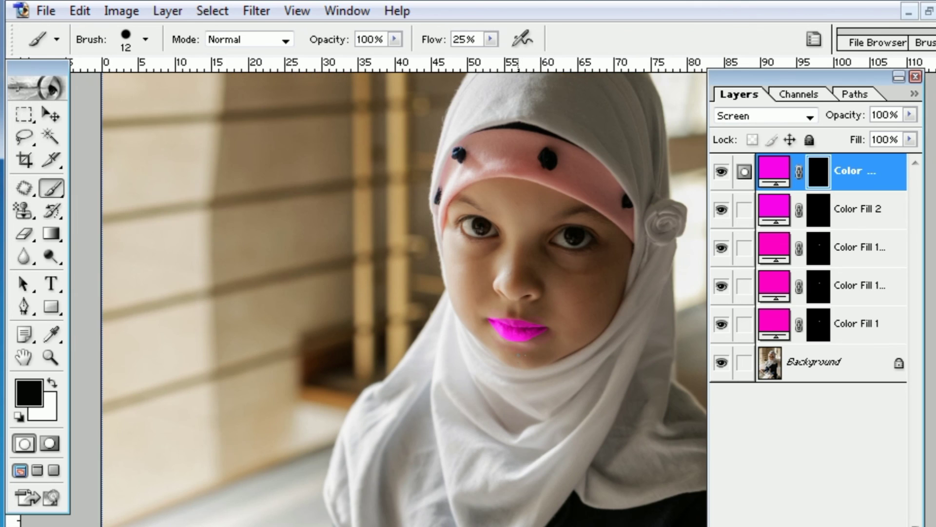
scroll(556, 325, "up", 2)
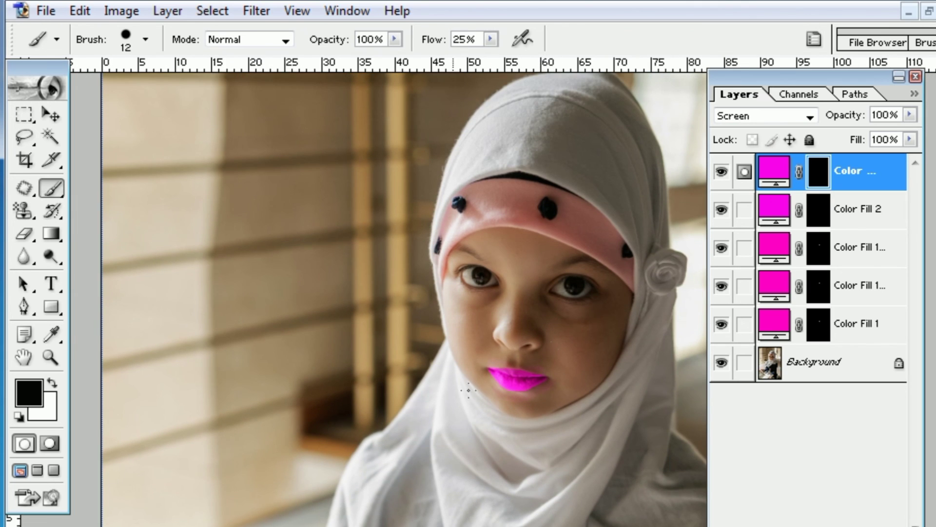
left_click(563, 395, "ctrl+alt")
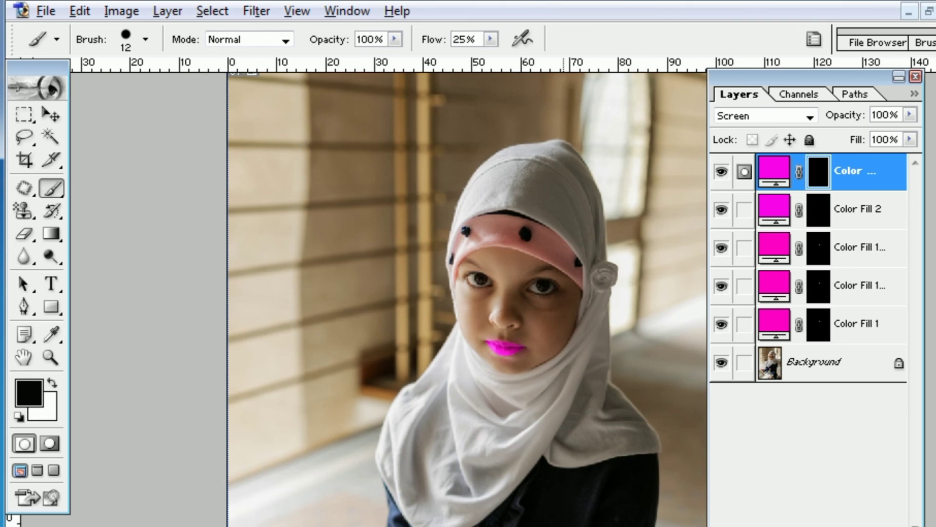
left_click(579, 382, "ctrl")
left_click(547, 376, "ctrl")
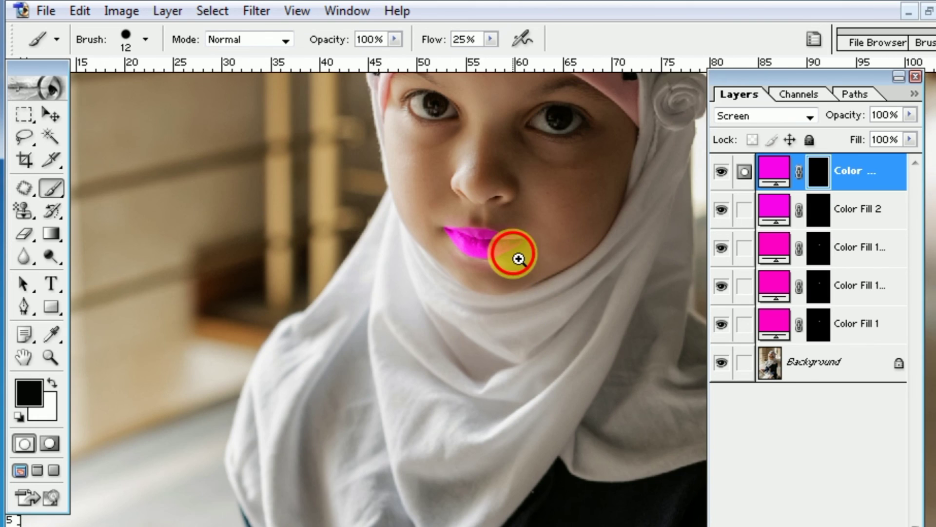
left_click(518, 259, "ctrl")
left_click(515, 286, "ctrl")
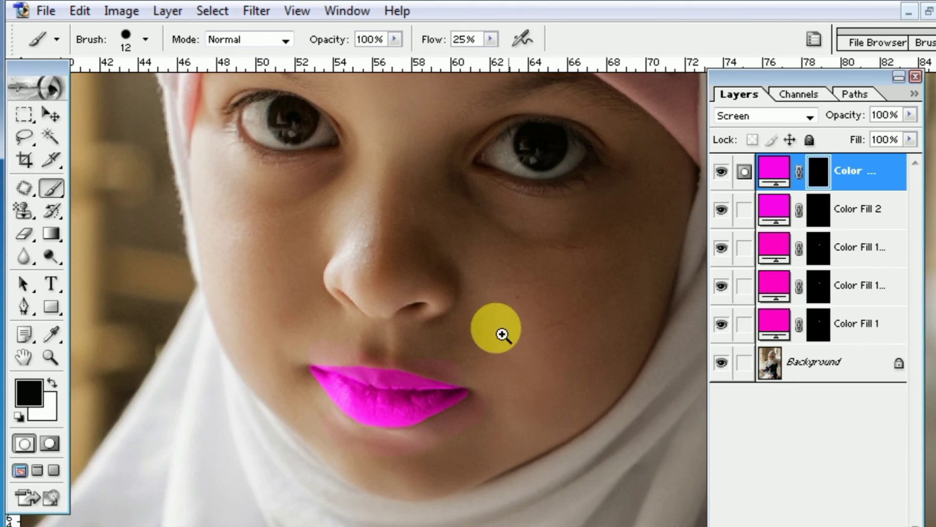
left_click(486, 363, "ctrl")
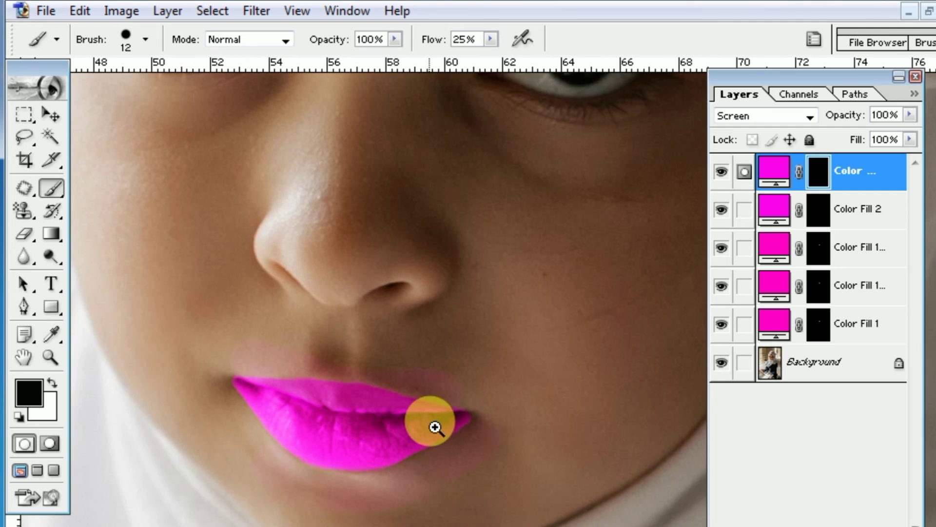
left_click(430, 404, "ctrl+alt")
left_click(439, 387, "ctrl+alt")
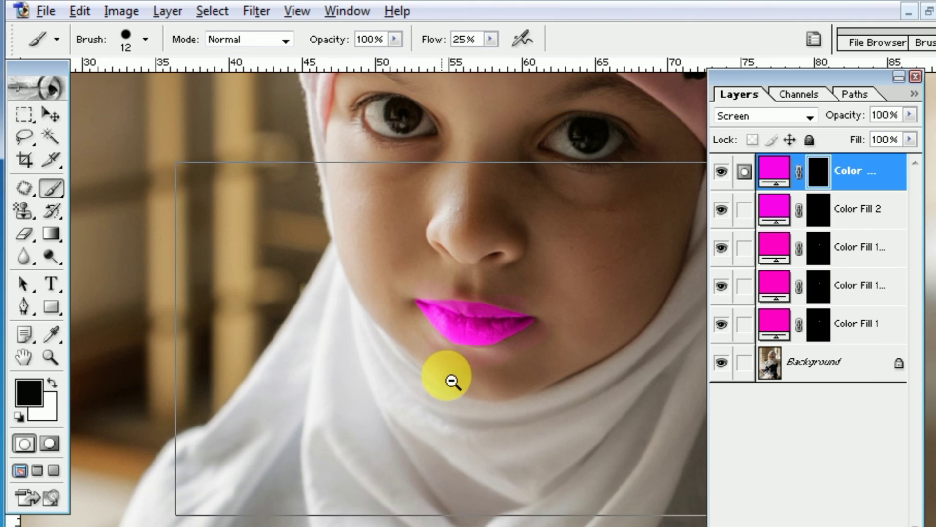
left_click(444, 376, "ctrl+alt")
left_click_drag(464, 331, 466, 388)
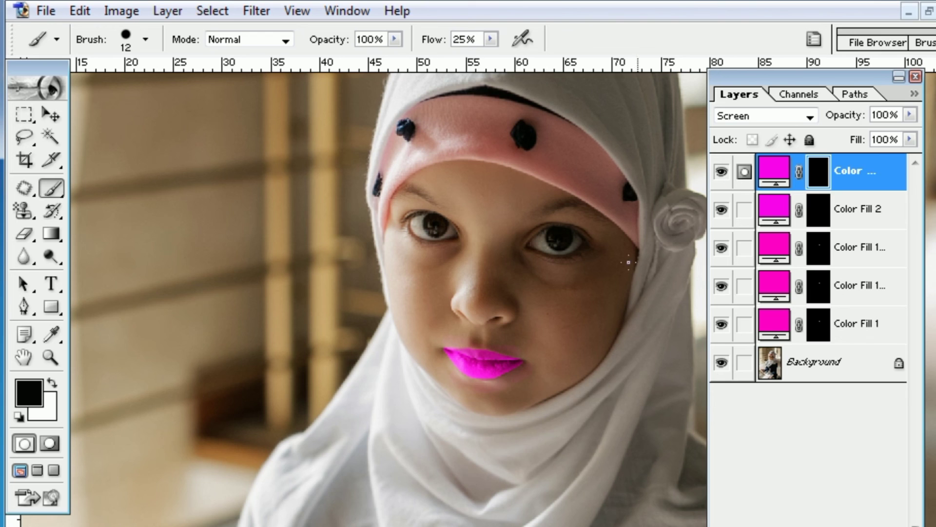
mouse_move(721, 171)
left_mouse_down()
mouse_move(721, 324)
mouse_move(721, 171)
left_mouse_up()
left_click(908, 140)
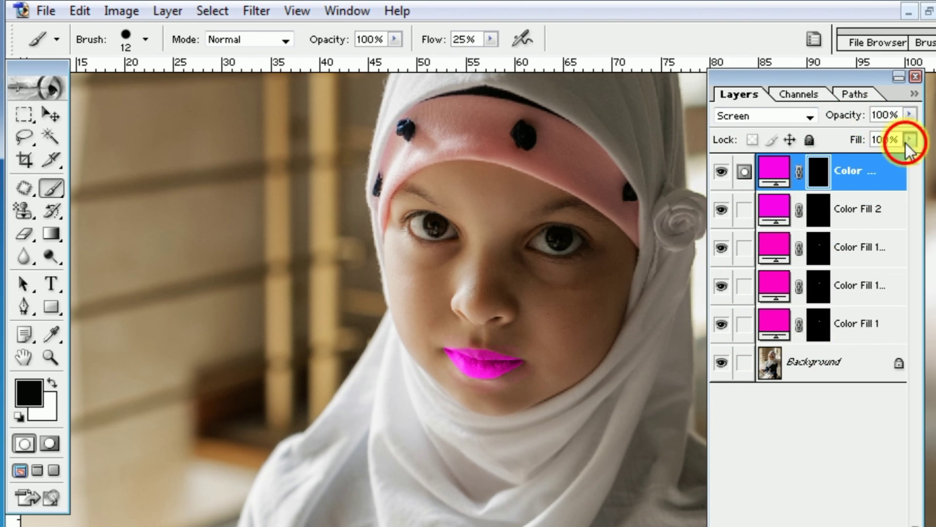
mouse_move(905, 143)
left_mouse_down()
mouse_move(859, 161)
mouse_move(909, 160)
left_mouse_up()
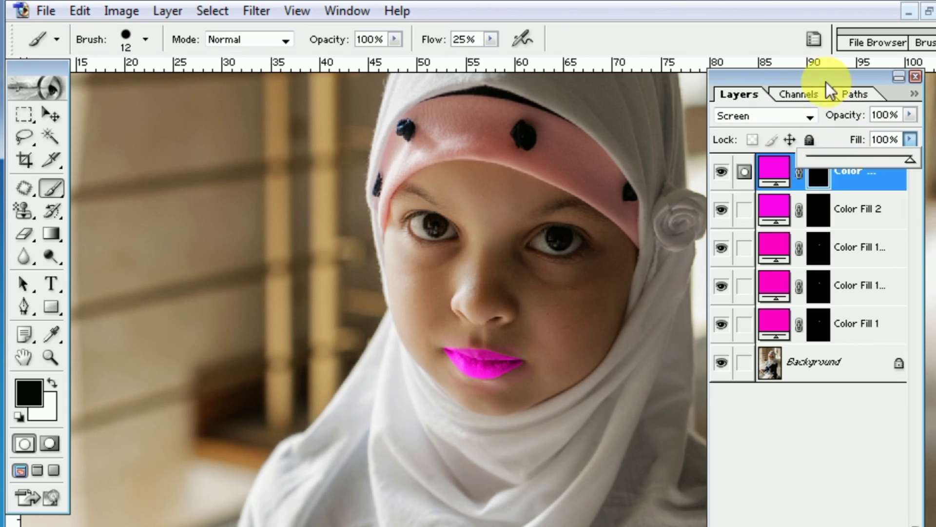